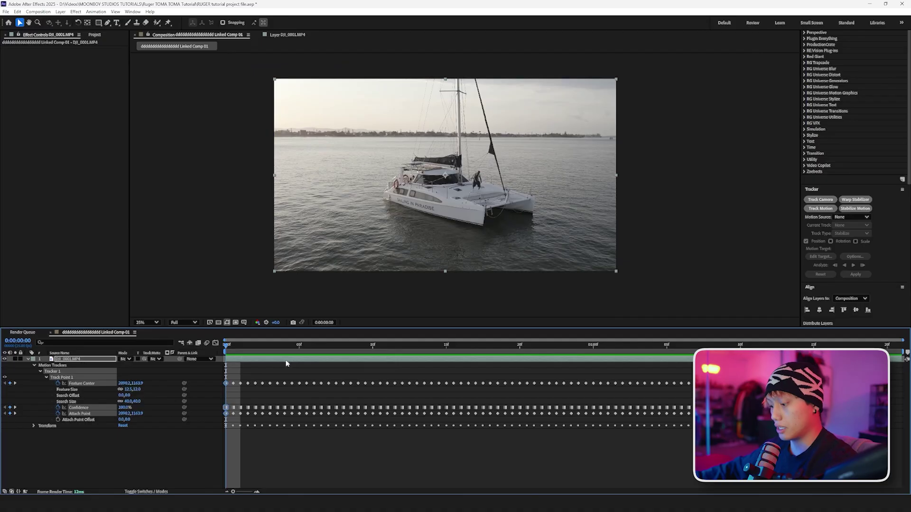
- Pre-compose the stabilised DJI_0001.MP4 layer, moving all attributes into the new composition
drag(284, 346, 886, 346)
click(819, 310)
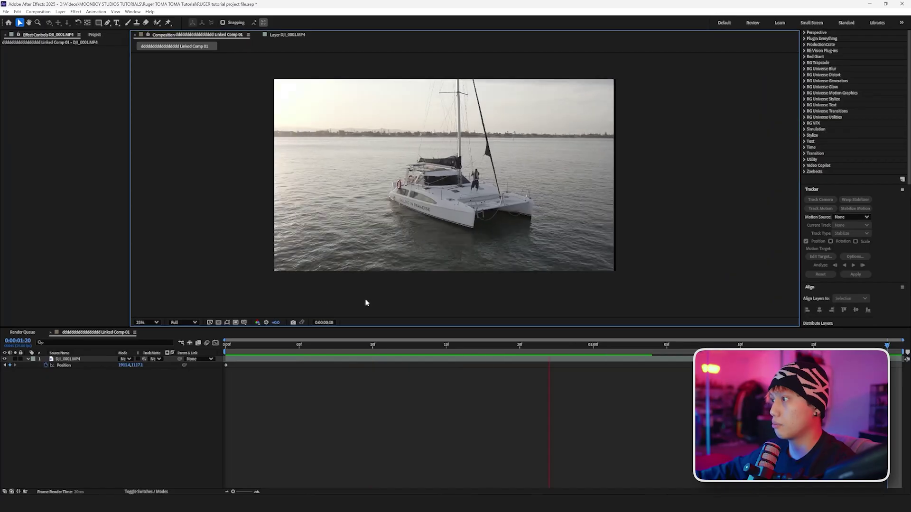
click(458, 80)
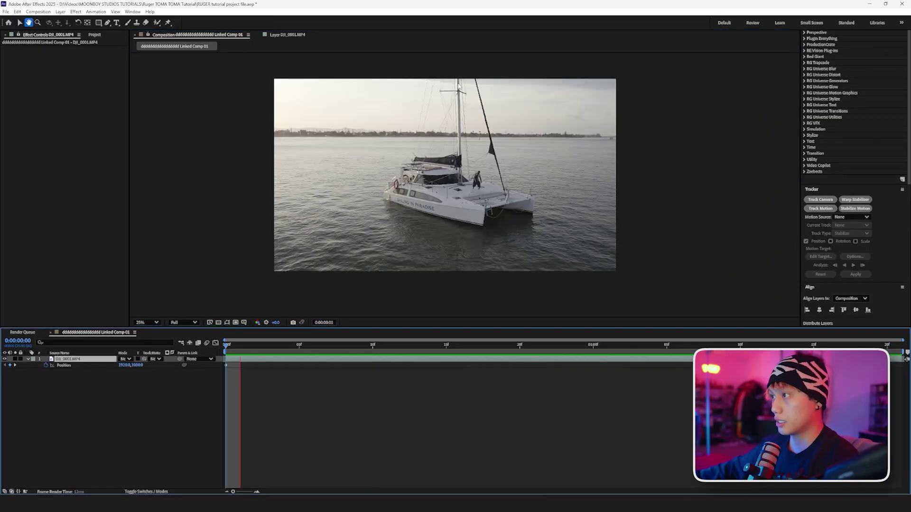
click(485, 156)
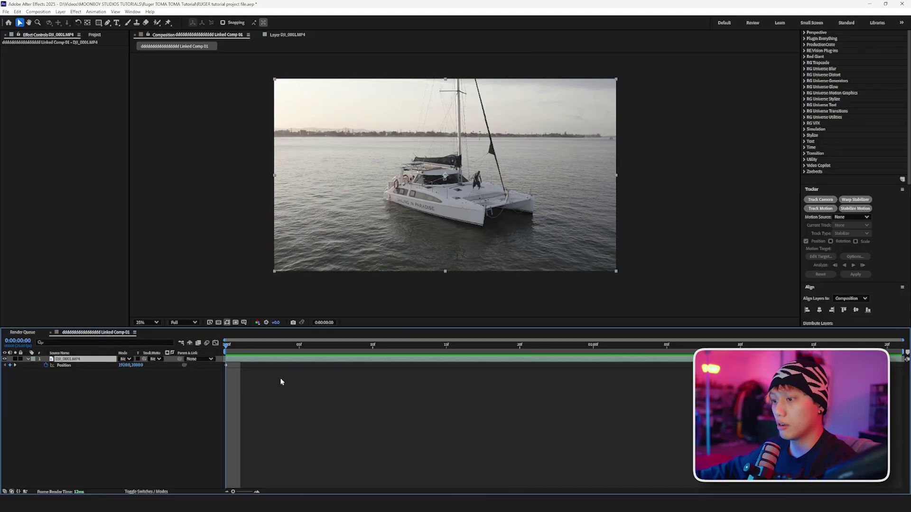
right_click(300, 363)
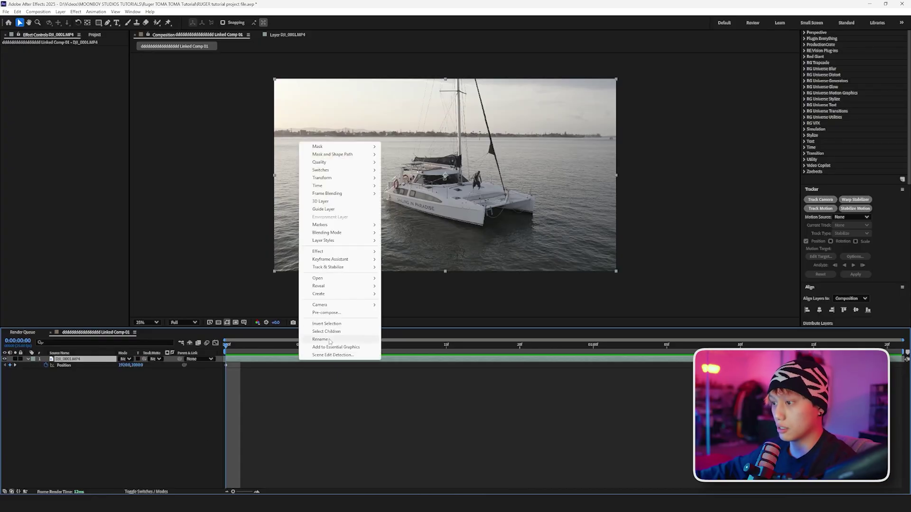
click(327, 313)
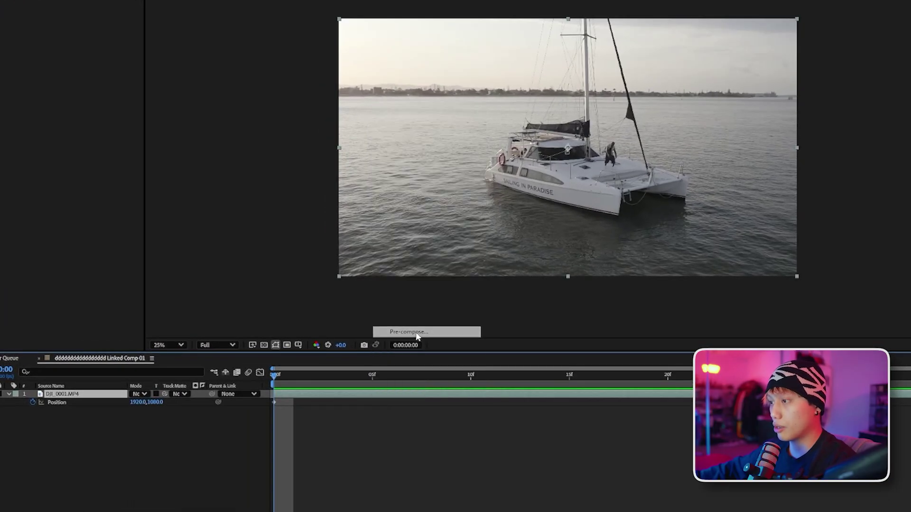
click(560, 253)
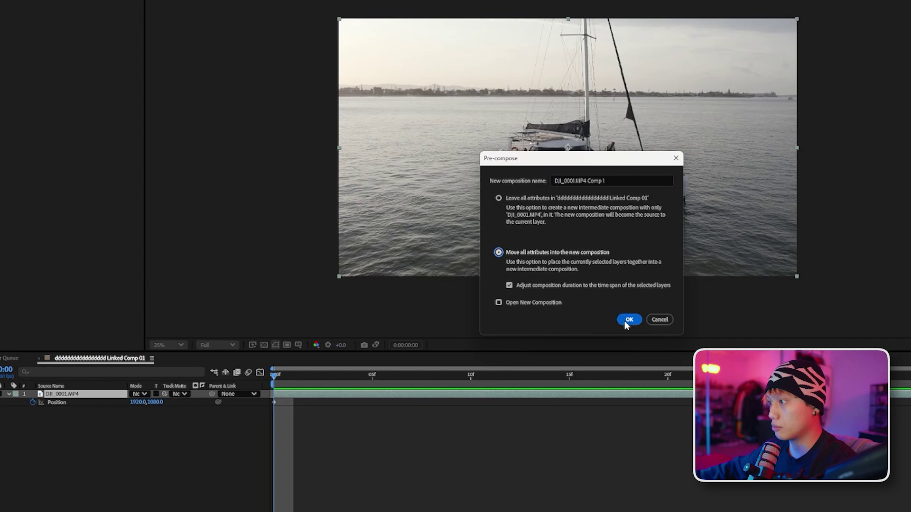
click(629, 320)
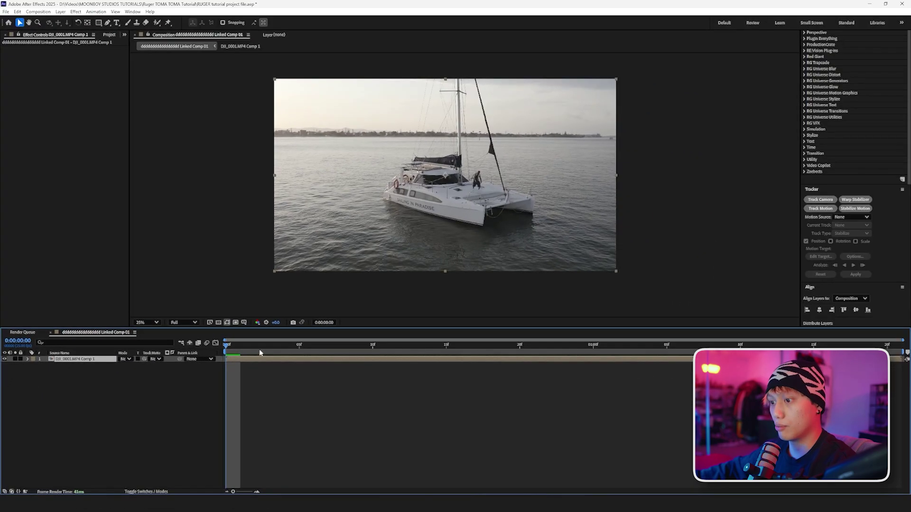
- Examine the boat, mast and rigging up close in the pre-composed clip while playing it back
scroll(448, 164, up, 2)
drag(448, 164, 406, 240)
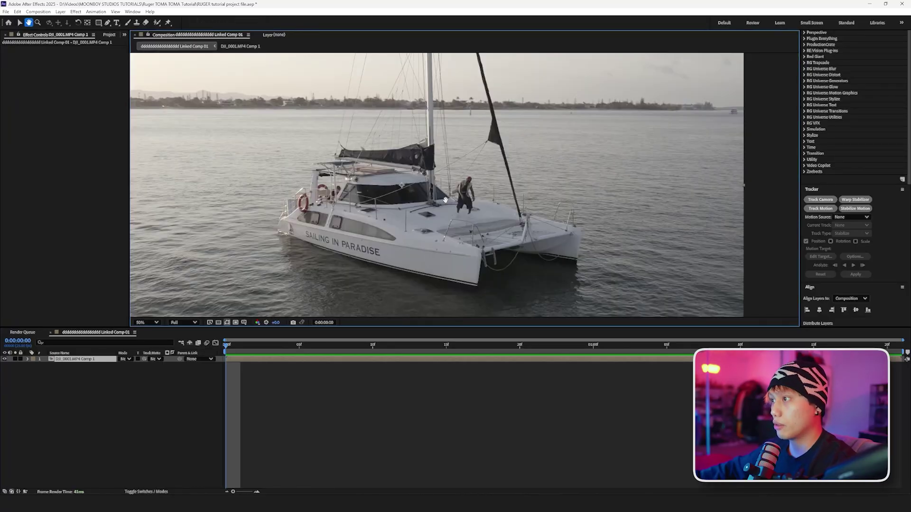
click(230, 363)
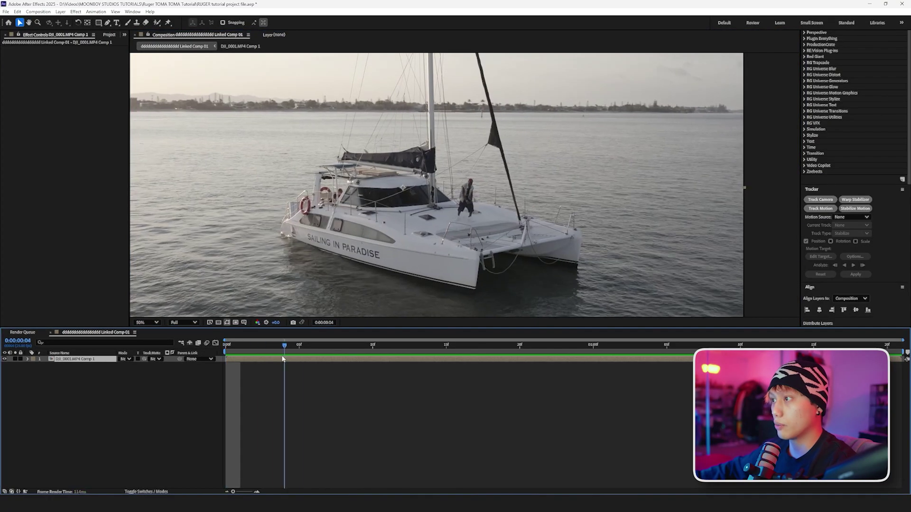
key(space)
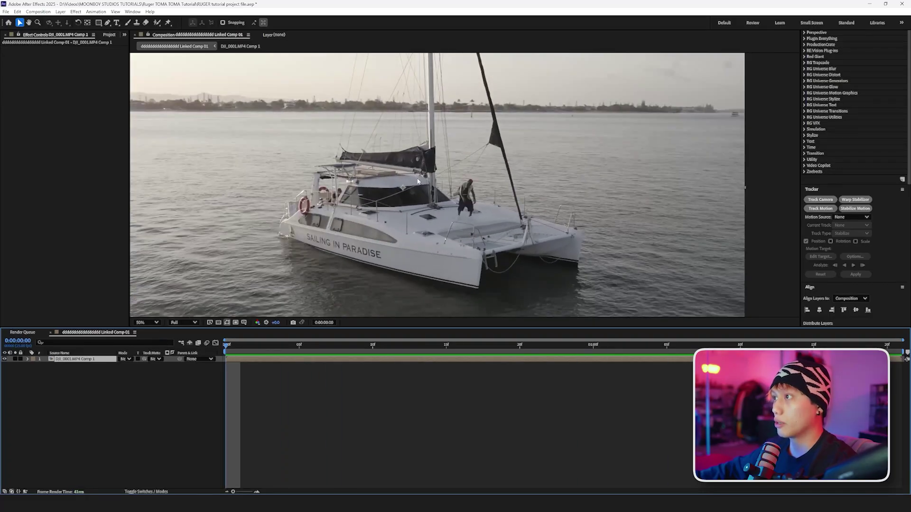
click(409, 147)
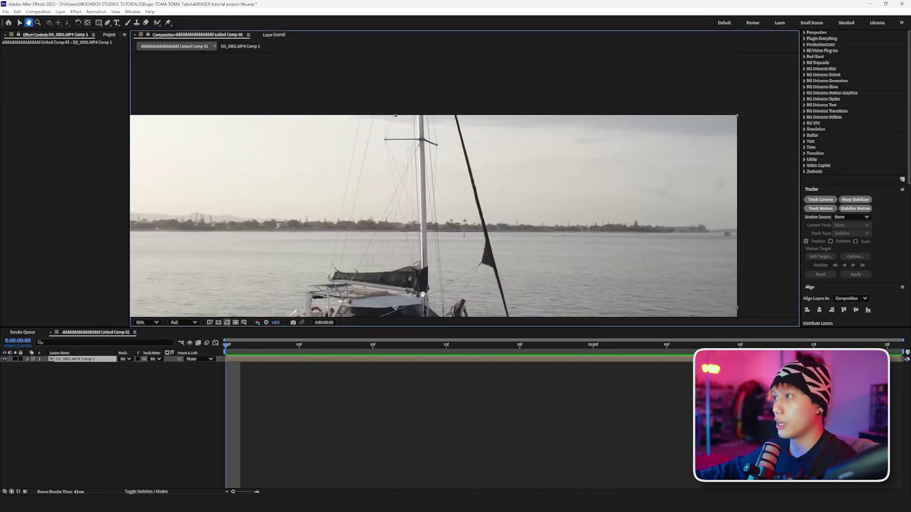
drag(375, 201, 391, 135)
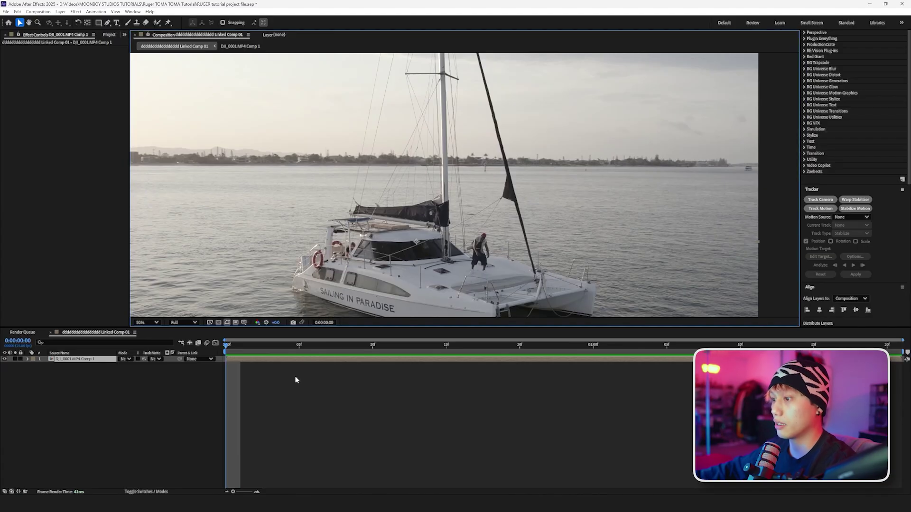
key(space)
key(space)
drag(242, 307, 234, 235)
click(276, 369)
- Isolate the whole catamaran at the first frame with the Roto Brush, including the hull, mast, forestay and the person on deck
click(158, 22)
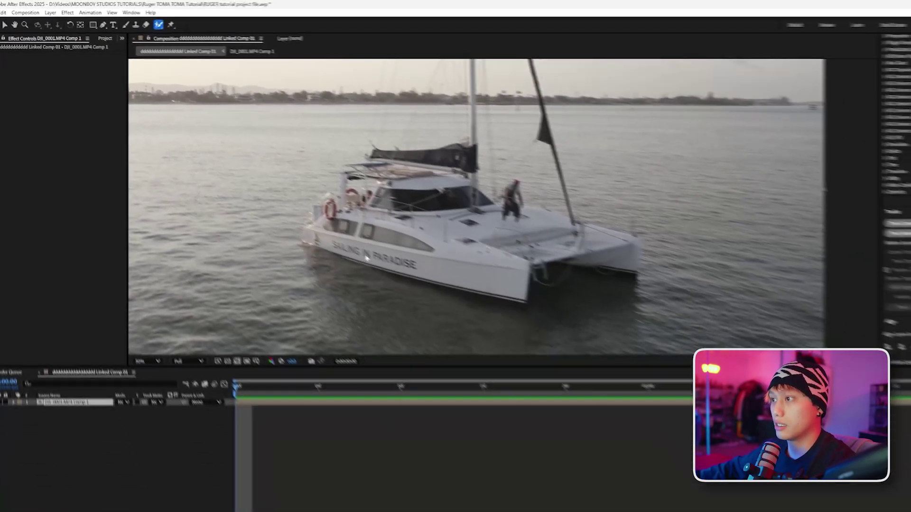
double_click(579, 263)
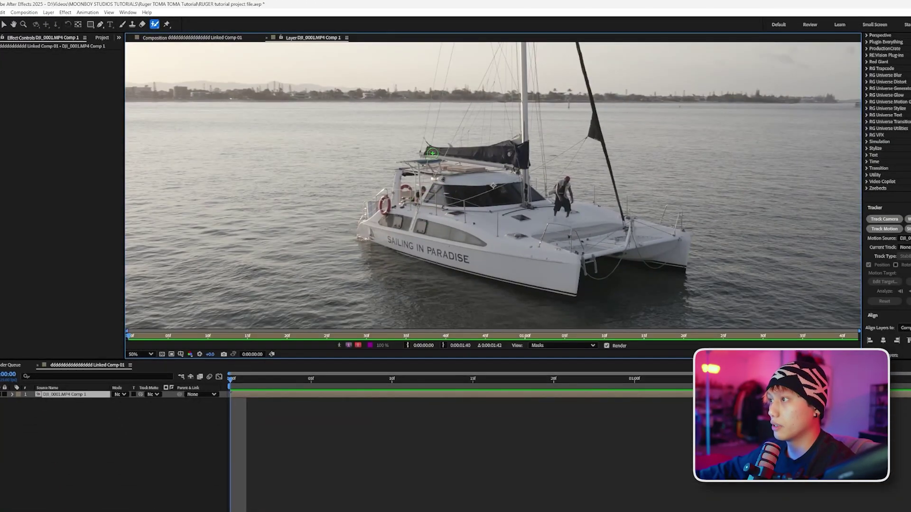
drag(432, 153, 520, 156)
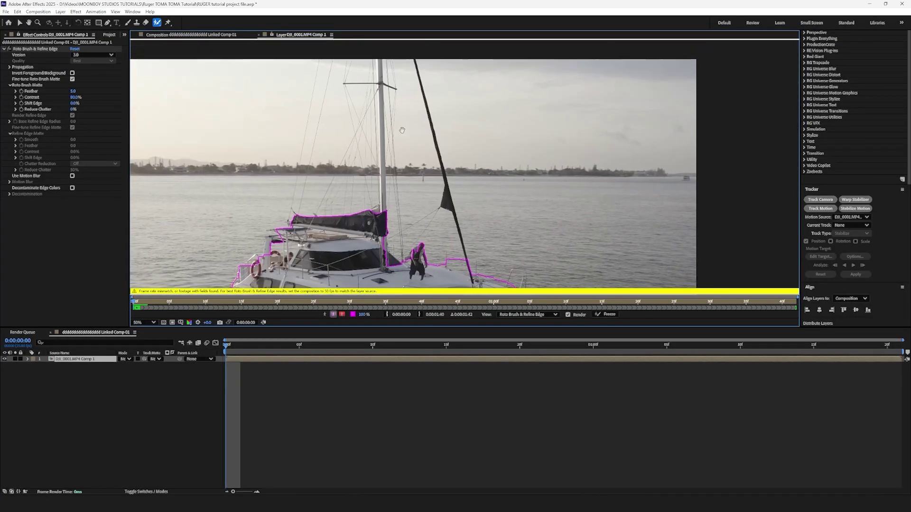
drag(438, 66, 471, 205)
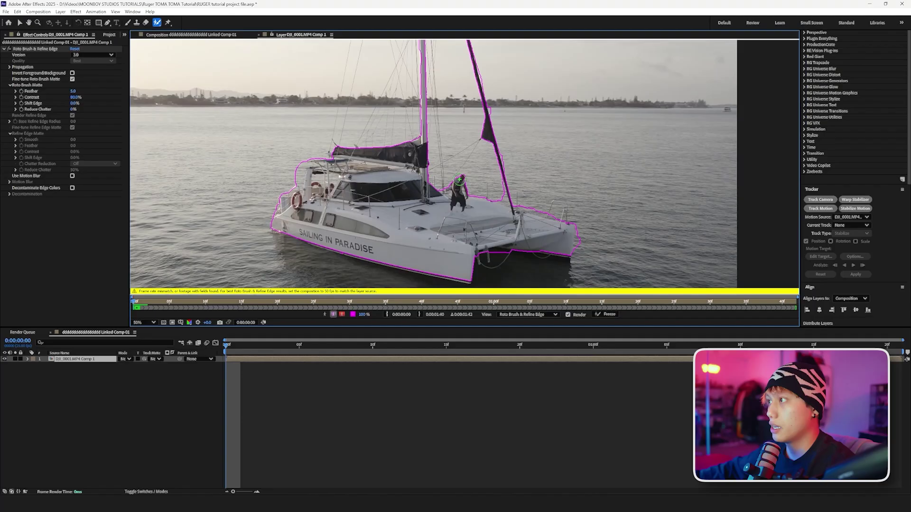
key(space)
drag(408, 134, 403, 155)
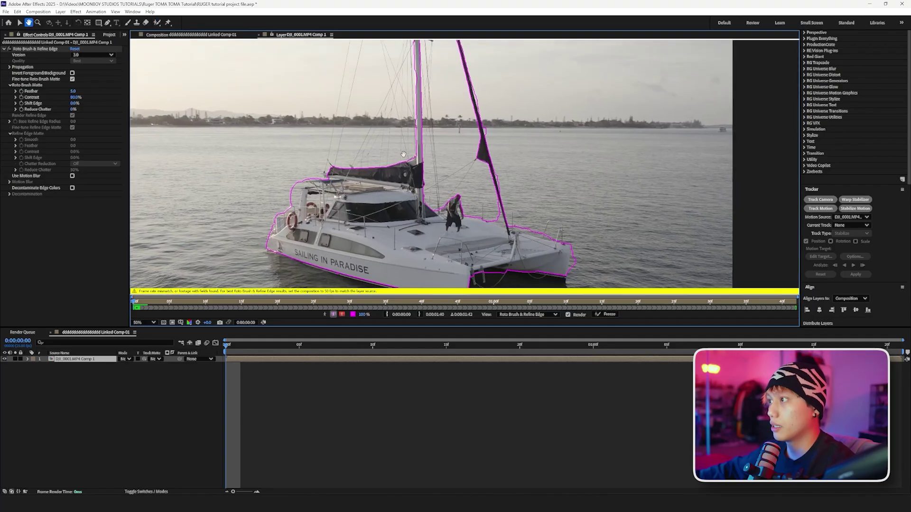
scroll(403, 154, down, 2)
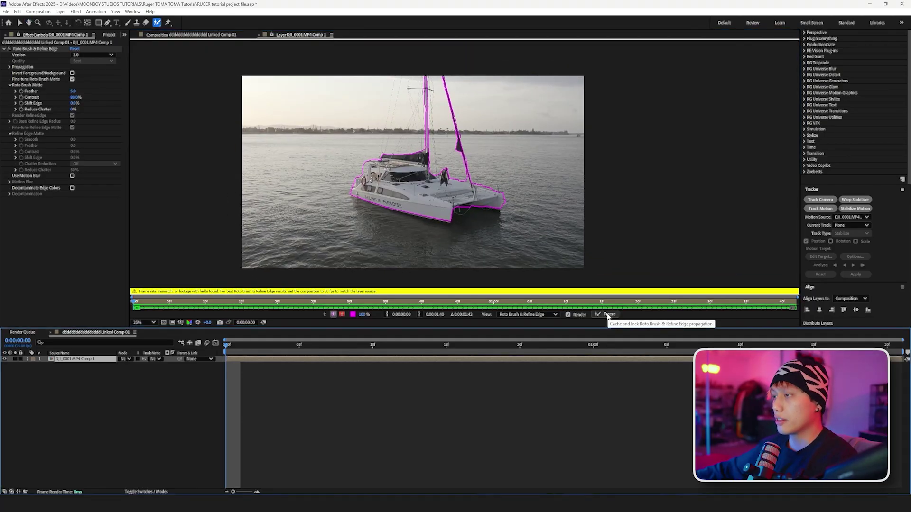
- Freeze the Roto Brush propagation and play the boat cutout in the main composition
click(608, 314)
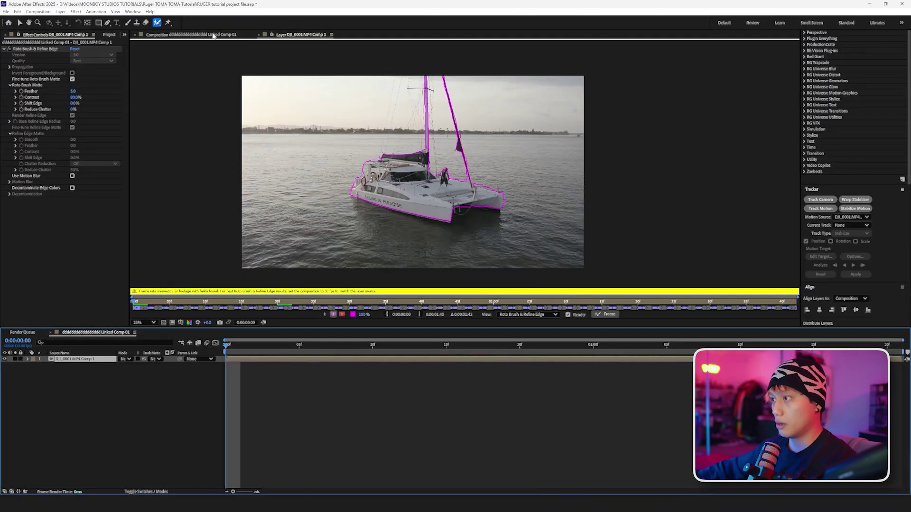
click(214, 35)
key(space)
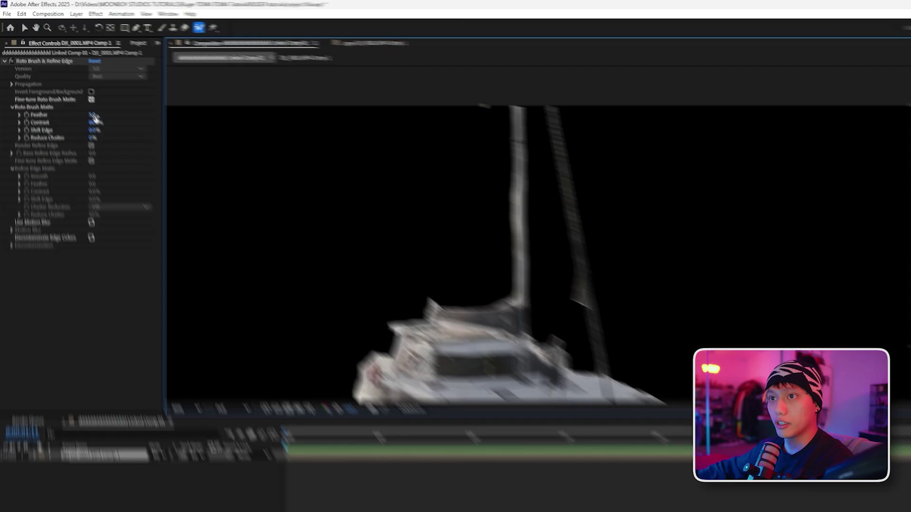
- Set the Roto Brush Matte feather to 10
click(73, 91)
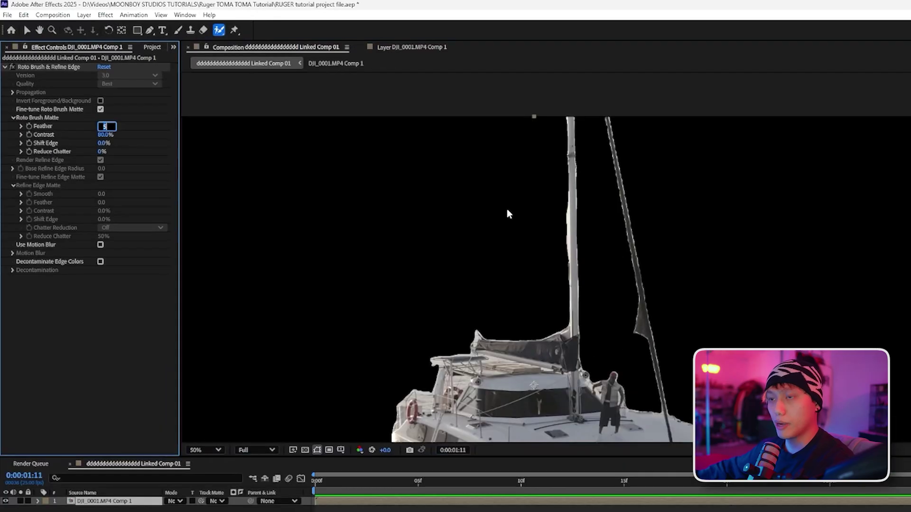
text(10)
key(Return)
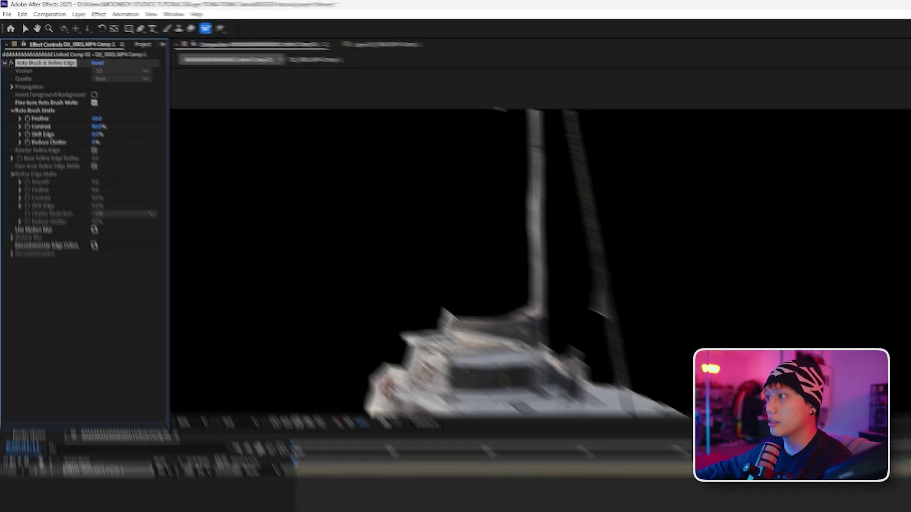
- Find the Key Cleaner effect, apply it to the boat cutout layer and check the cleaned edges
scroll(825, 79, up, 5)
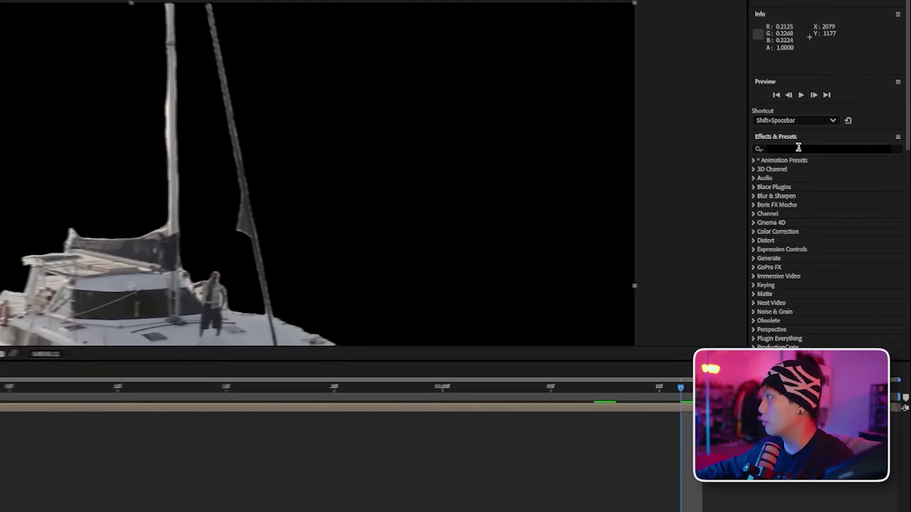
click(836, 184)
text(key cle)
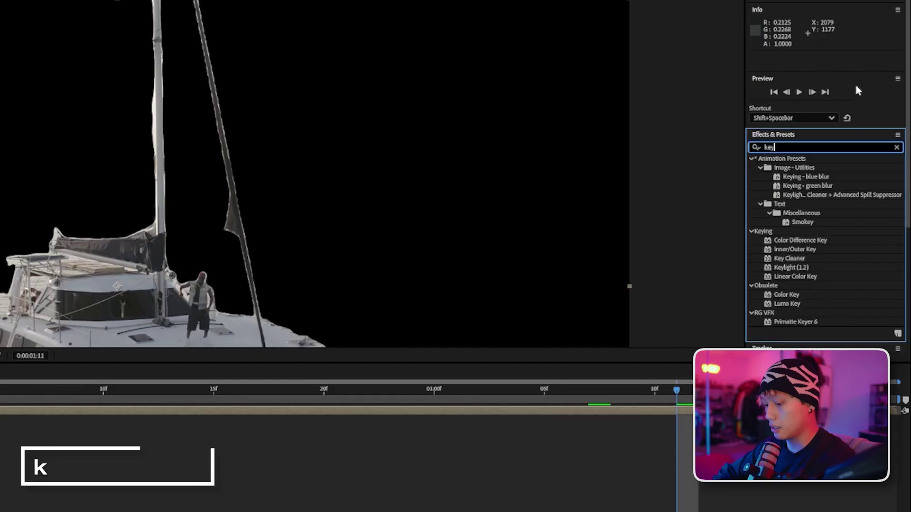
text(a)
drag(790, 195, 190, 258)
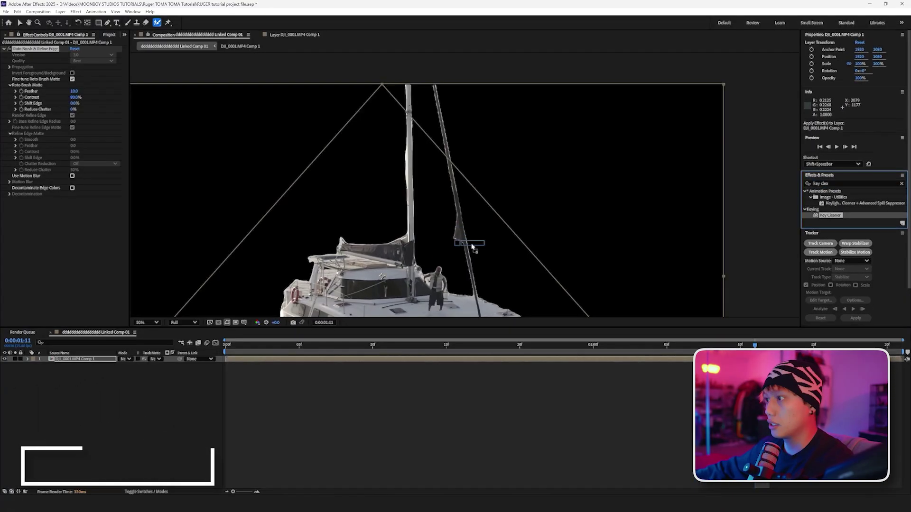
key(v)
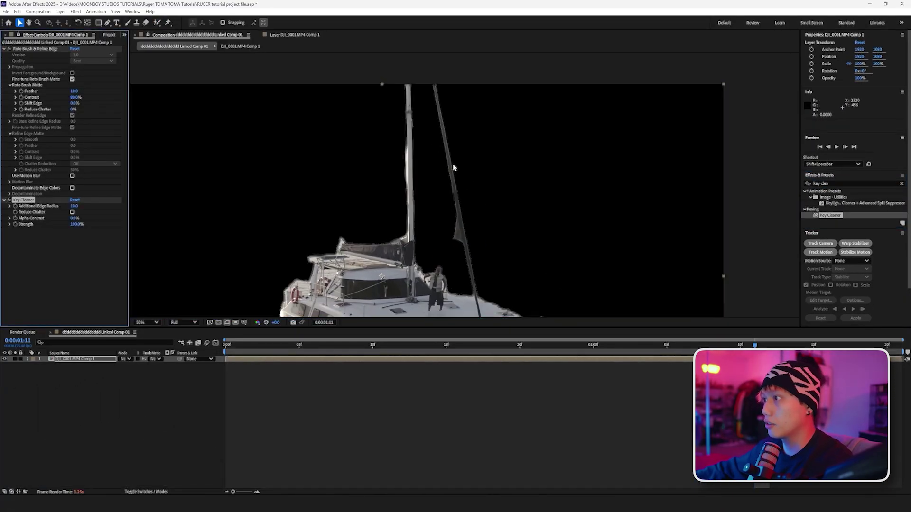
scroll(451, 168, up, 3)
scroll(420, 142, down, 2)
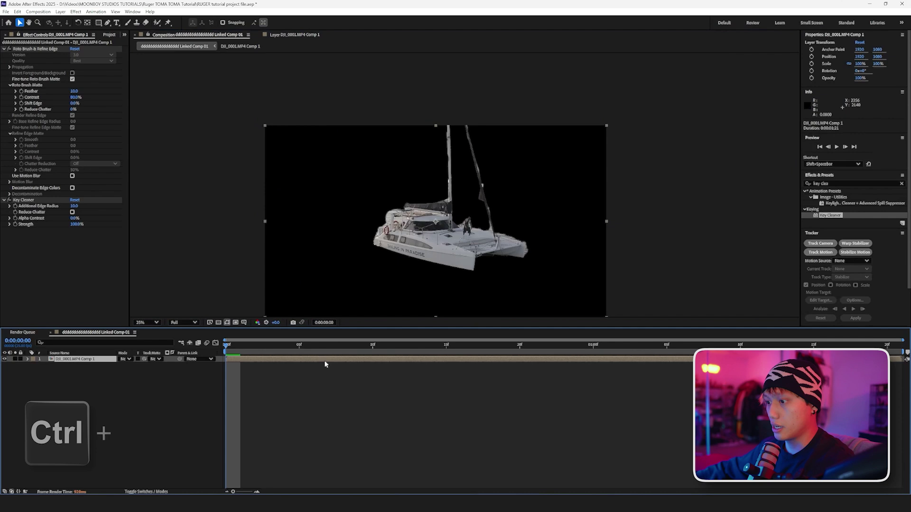
- Duplicate the boat cutout layer and delete Roto Brush & Refine Edge and Key Cleaner from the lower copy
key(ctrl+d)
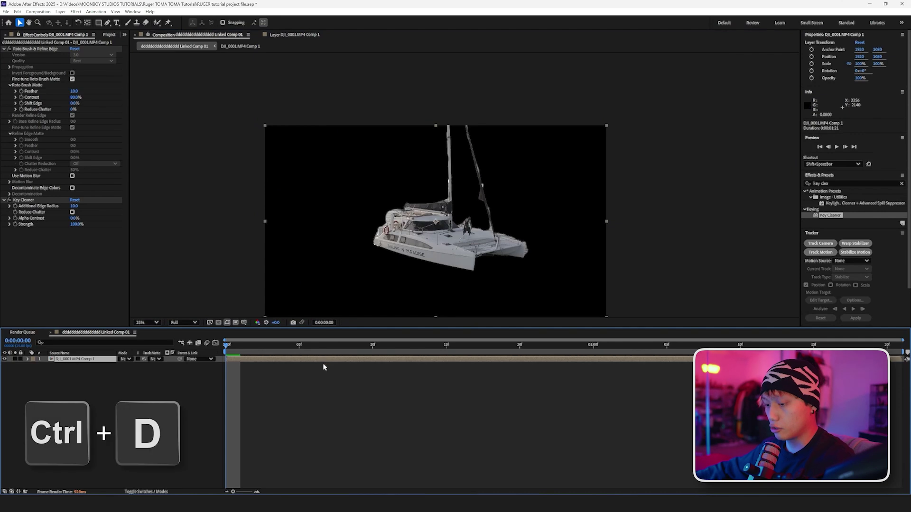
click(33, 49)
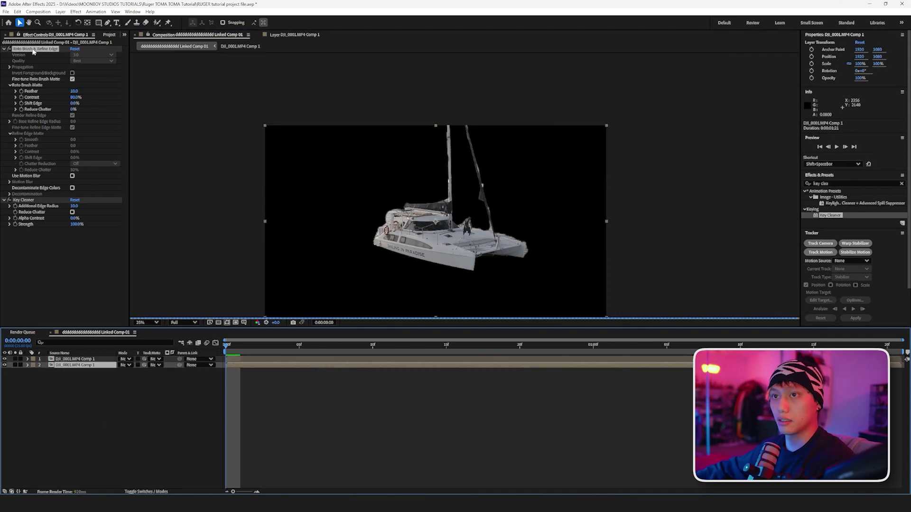
key(Delete)
key(Delete)
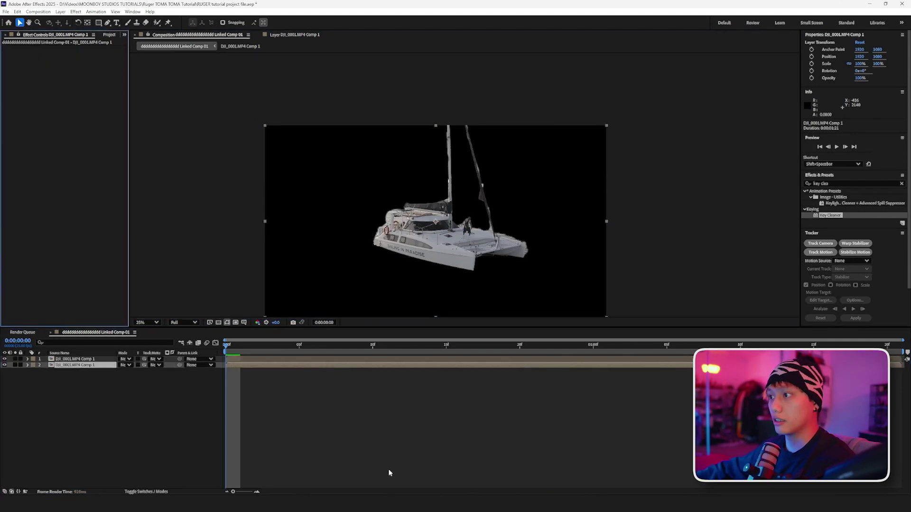
- Hide the upper cutout layer, draw a closed curved mask around the upper mast and rigging on the lower layer, and reveal its mask path
click(280, 382)
click(4, 359)
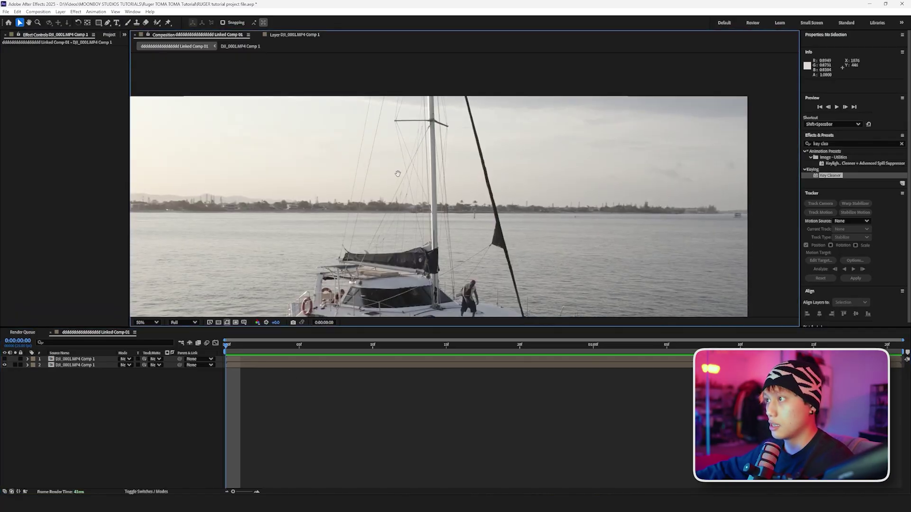
click(282, 364)
click(107, 23)
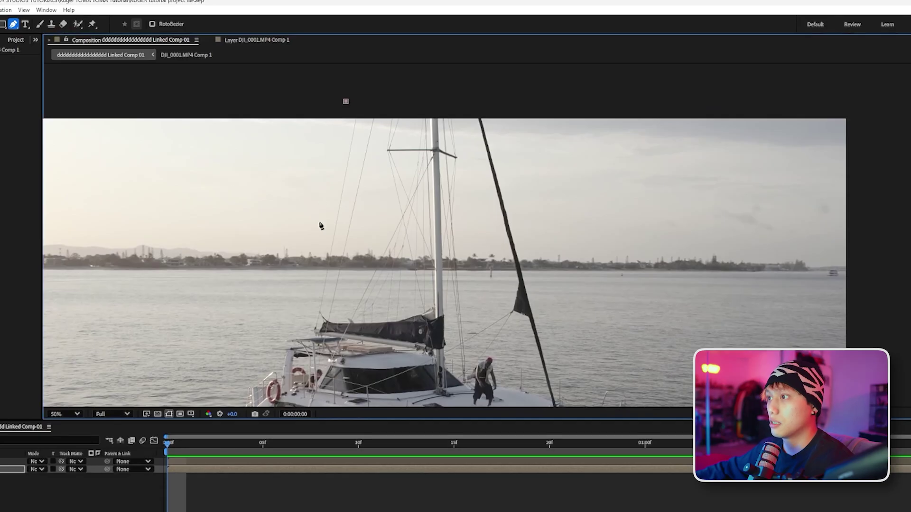
drag(319, 233, 345, 247)
drag(524, 242, 533, 244)
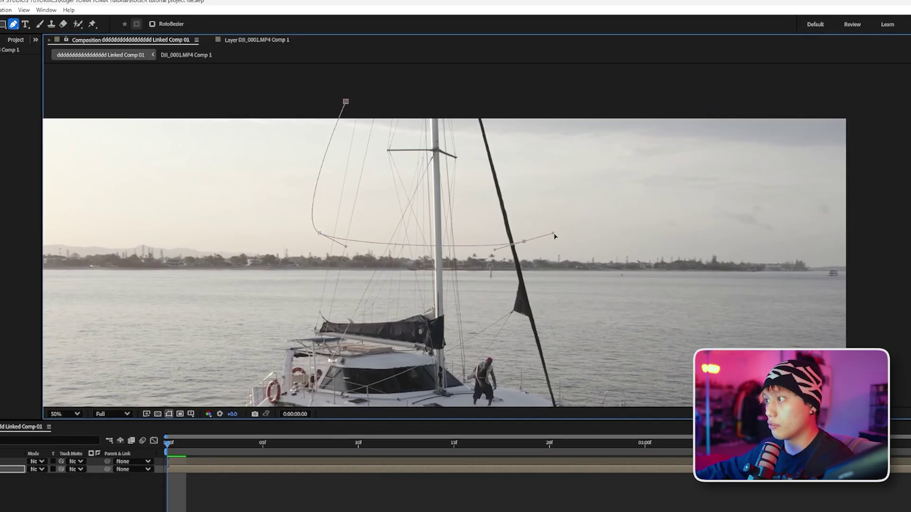
drag(516, 103, 506, 99)
click(346, 101)
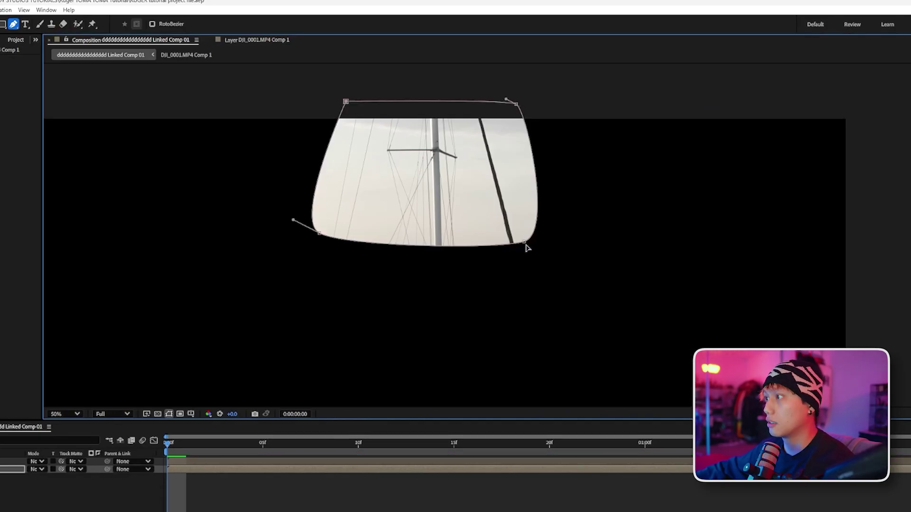
key(m)
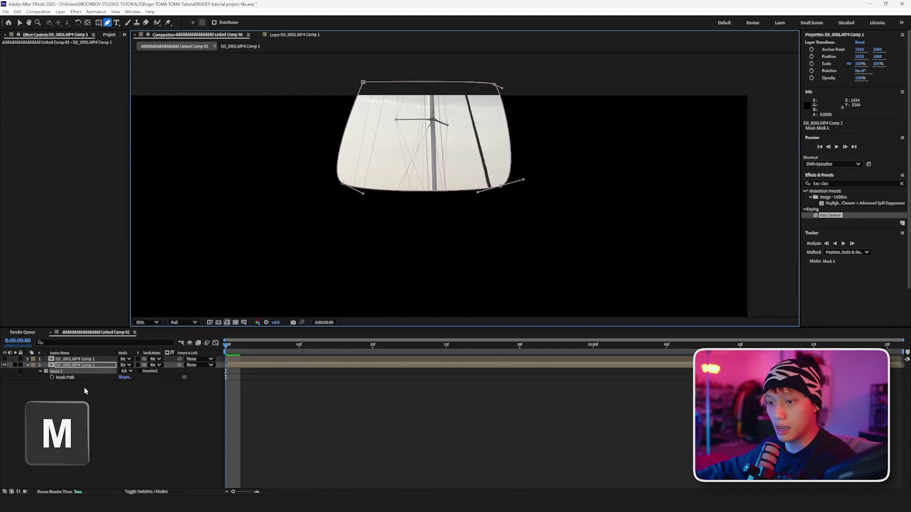
- Keyframe the mast mask's path on the first frame and reposition the mask over the rigging at 0:00:01:20
click(52, 378)
drag(227, 345, 904, 397)
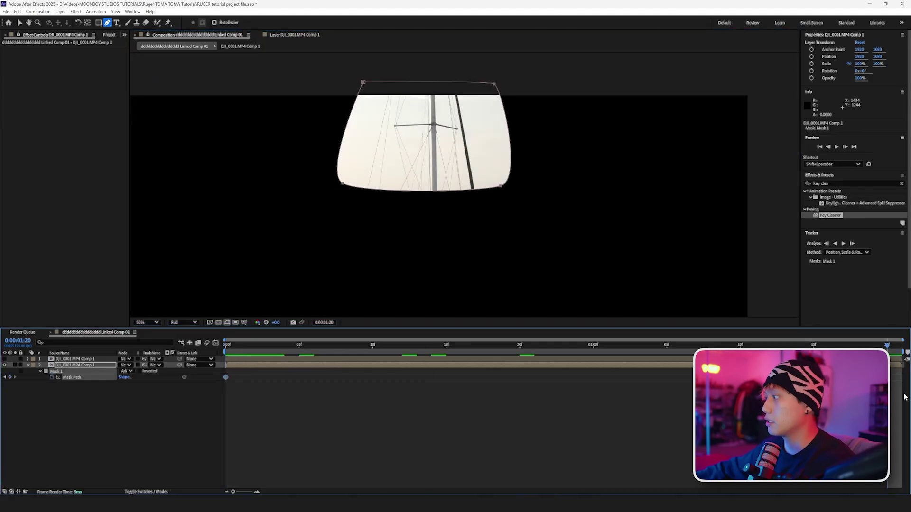
mouse_move(502, 190)
mouse_down()
mouse_move(492, 209)
mouse_move(499, 192)
mouse_up()
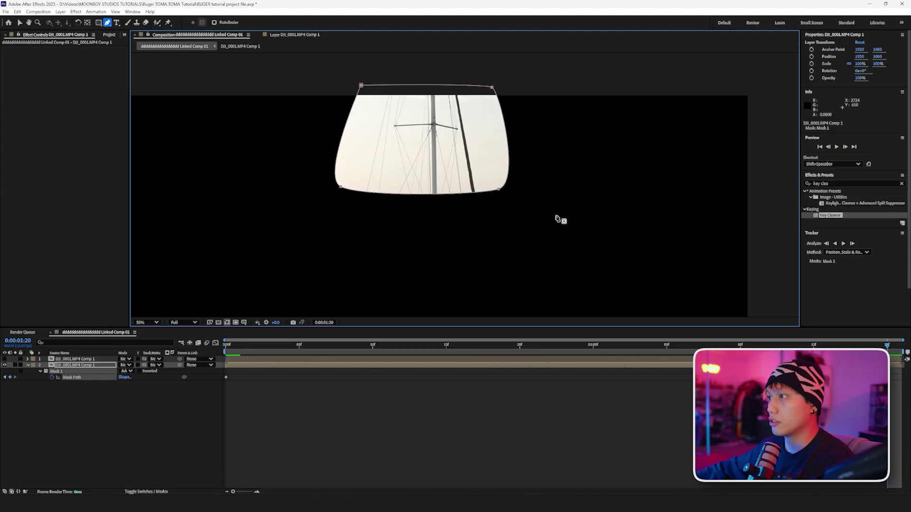
- Find the Luma Key effect, apply it to the masked mast layer and set its Key Type to Key Out Brighter
key(ctrl+5)
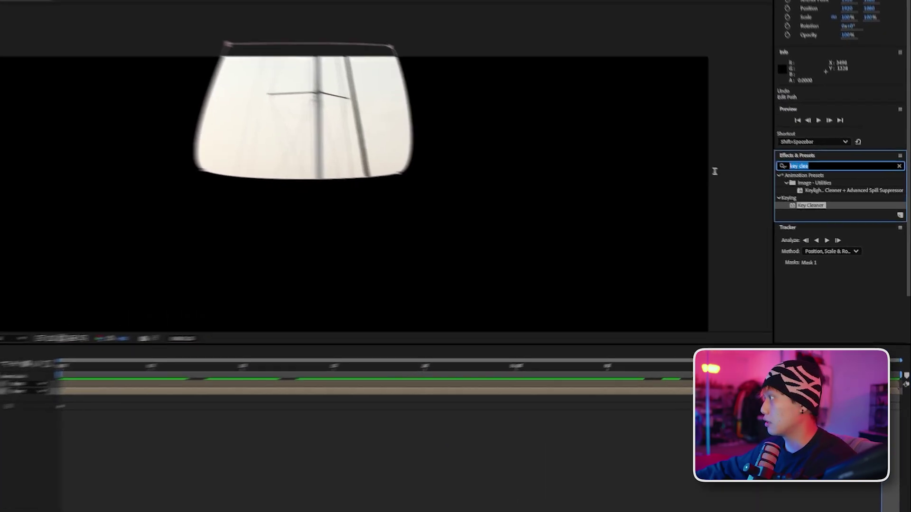
text(luma)
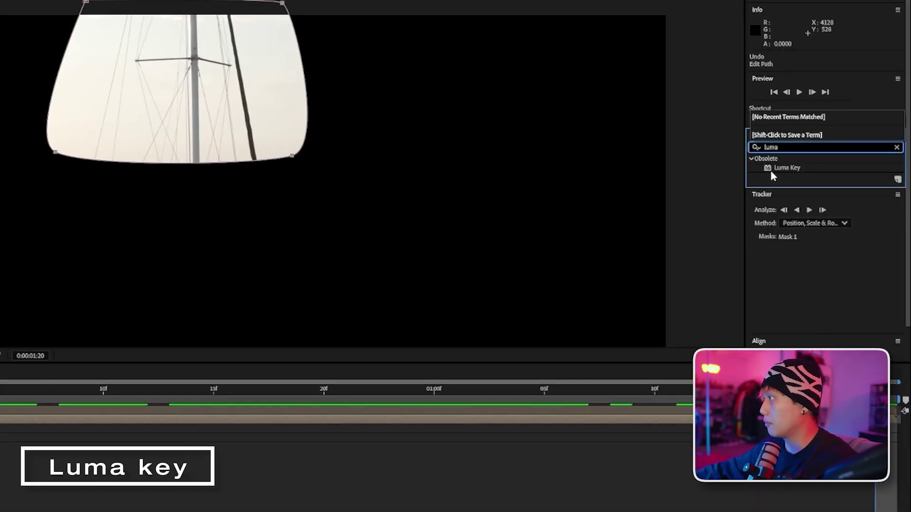
double_click(778, 168)
click(93, 57)
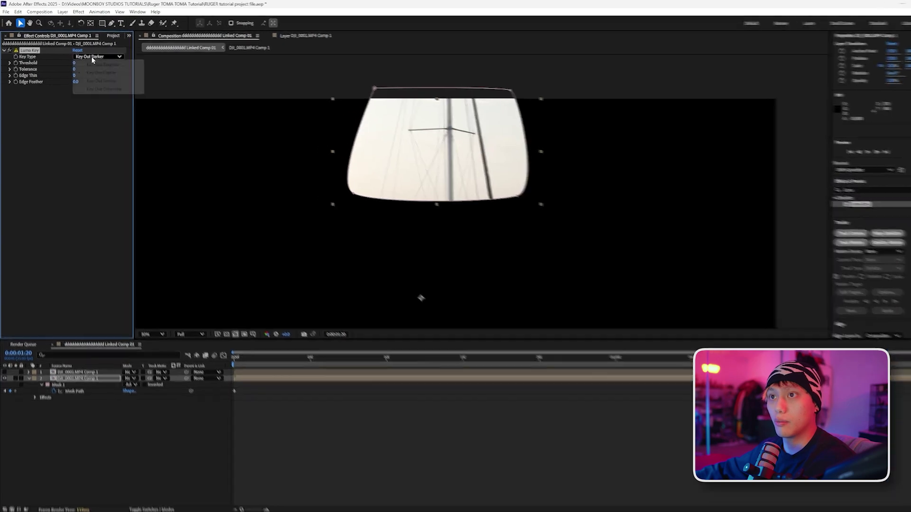
click(98, 64)
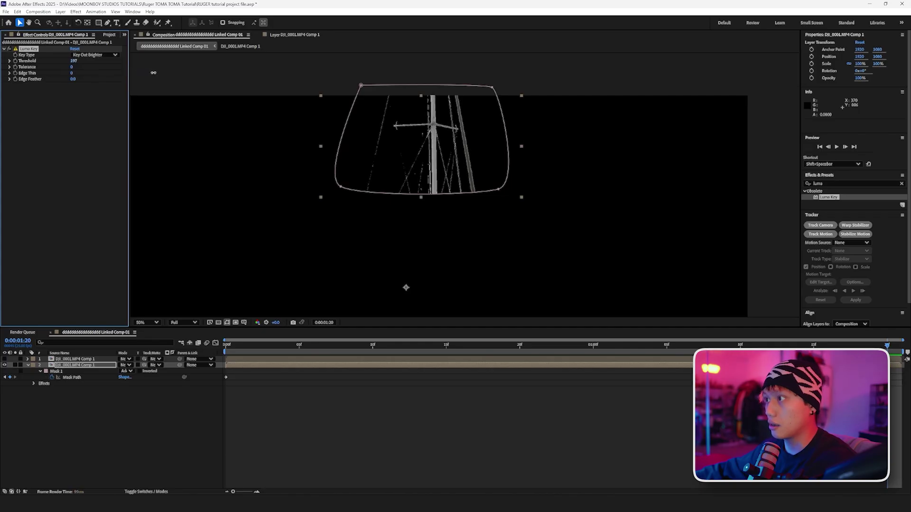
- Set the Luma Key Threshold to 219 and Edge Feather to 1.0, and add Key Cleaner to the masked mast layer
drag(157, 72, 160, 72)
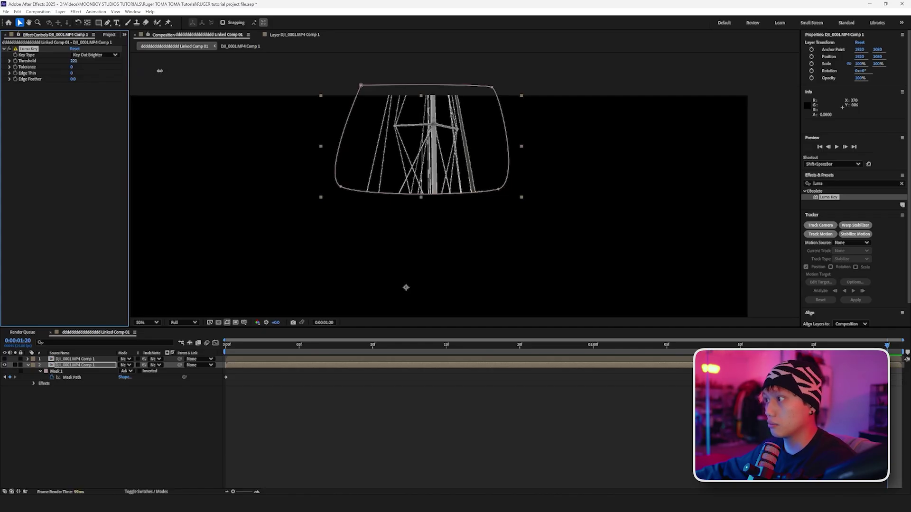
scroll(430, 123, up, 2)
key(h)
drag(317, 147, 263, 123)
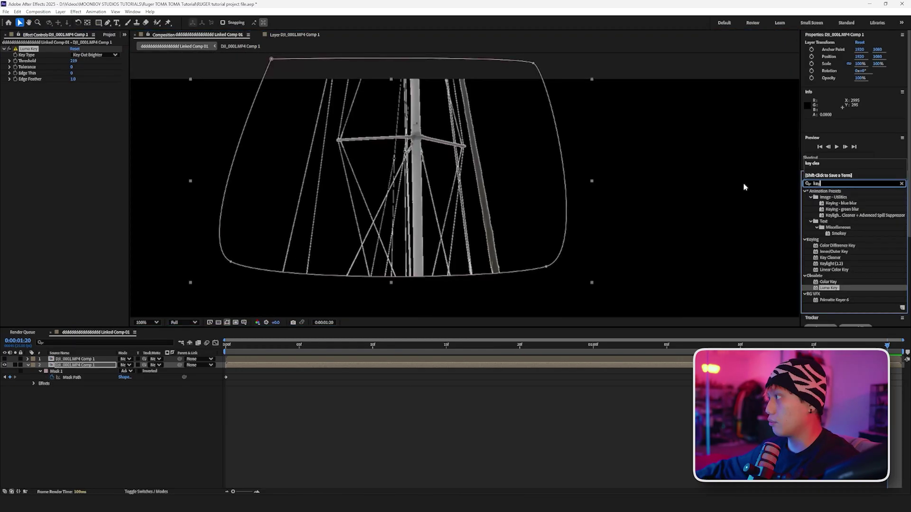
drag(830, 258, 753, 261)
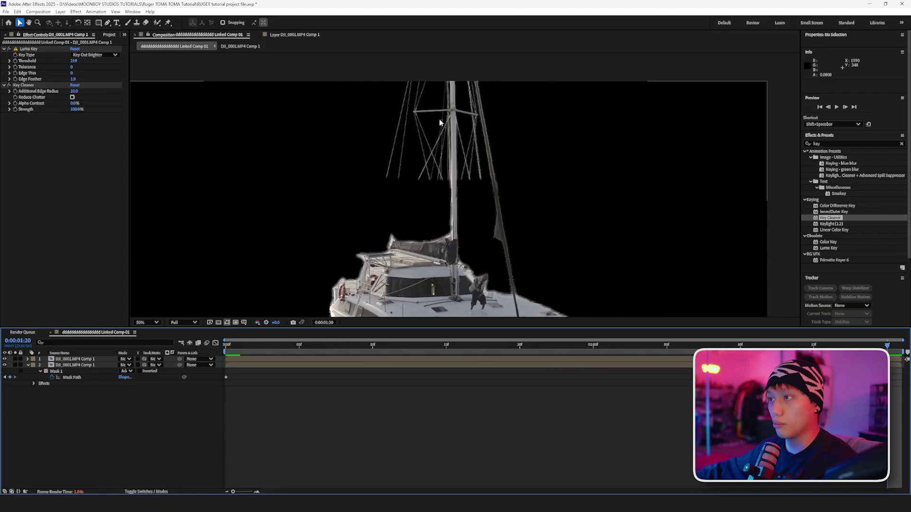
- Keyframe the Luma Key Threshold at 0:00:01:20, set it to 196 on the first frame and review the key along the clip
click(74, 365)
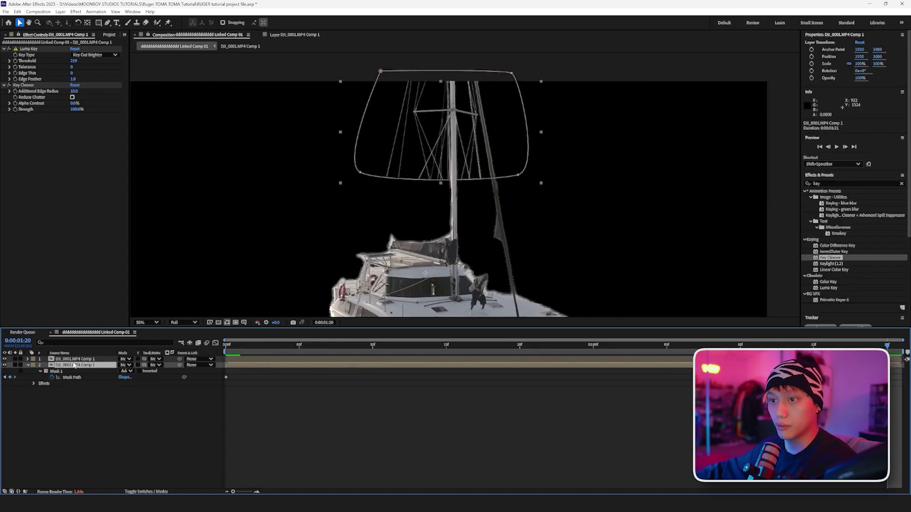
click(16, 63)
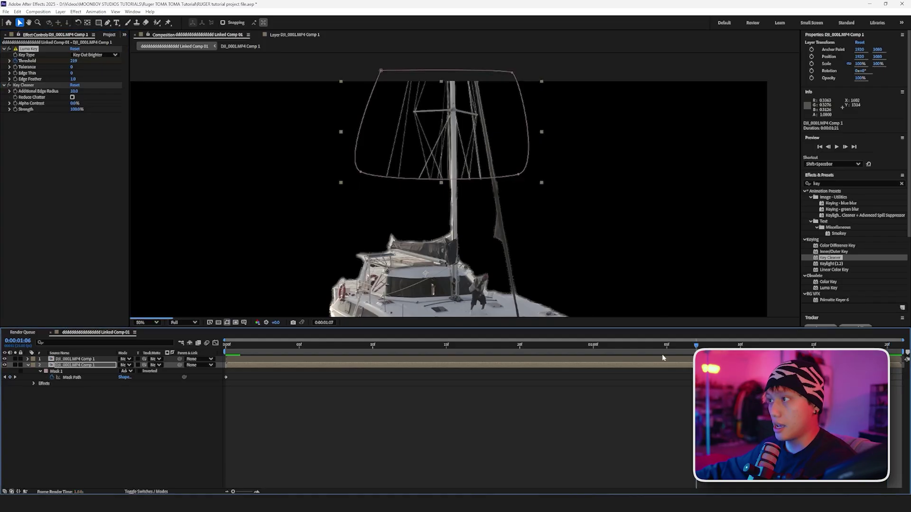
key(Home)
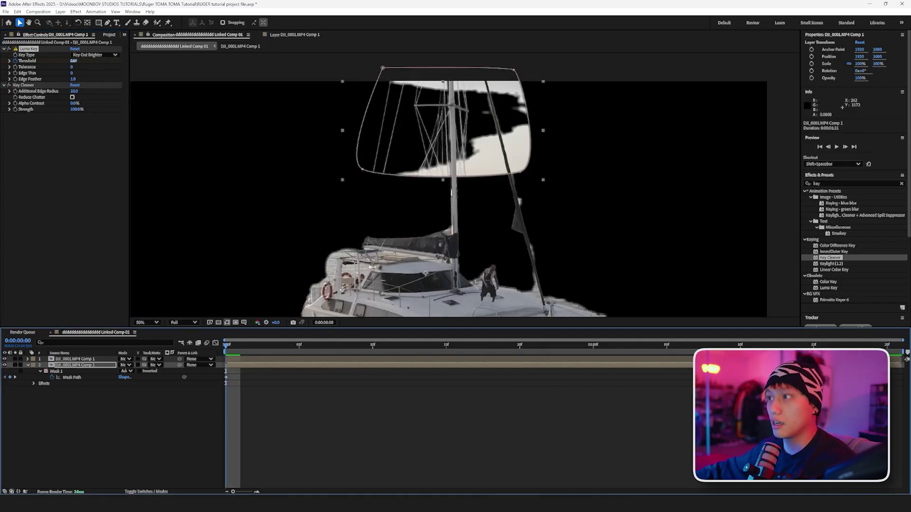
drag(72, 60, 65, 61)
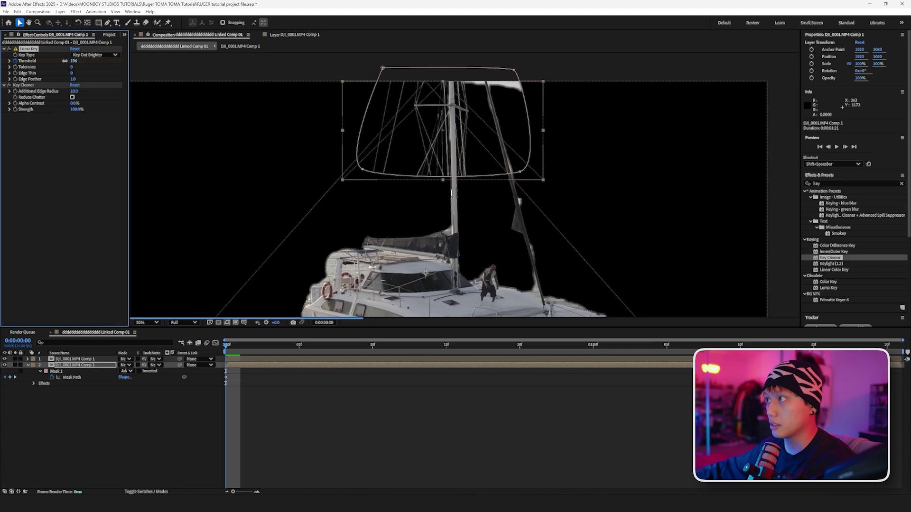
click(534, 418)
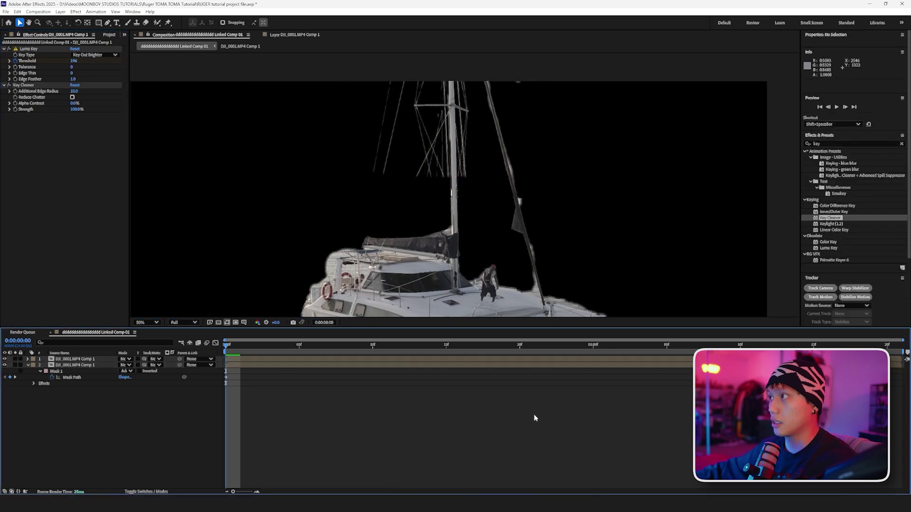
click(535, 345)
click(533, 365)
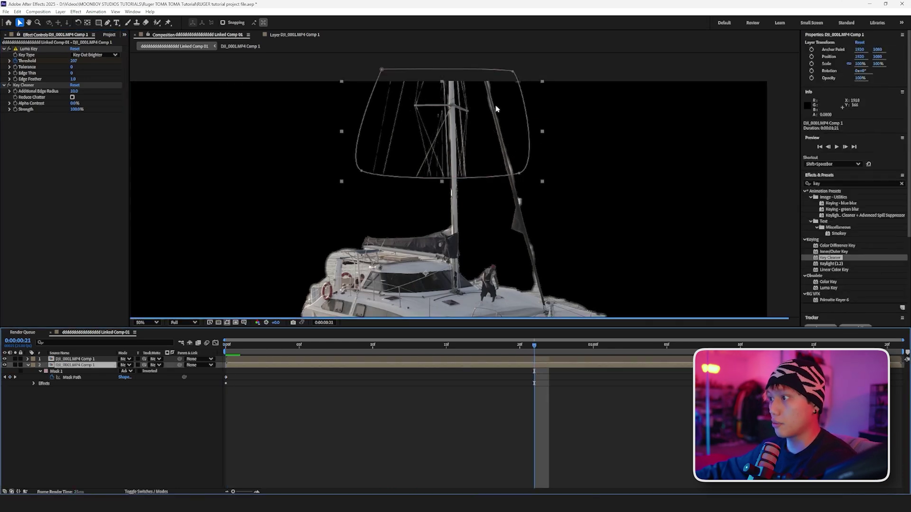
key(space)
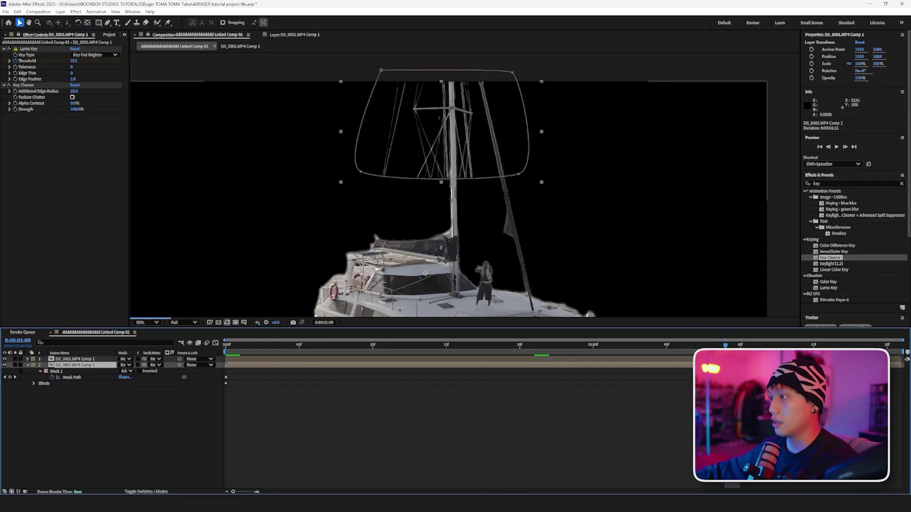
drag(331, 351, 70, 369)
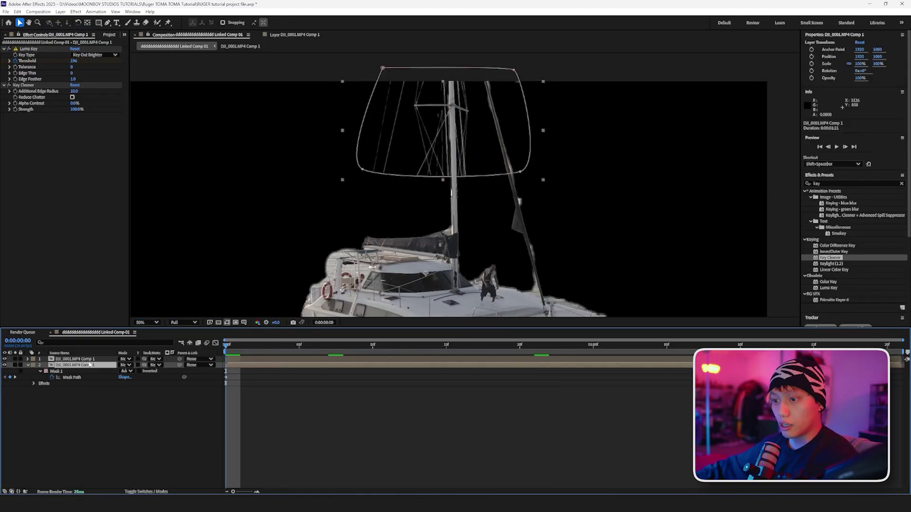
- Duplicate the mast layer, clear the bottom copy of its mask, Luma Key and Key Cleaner, and hide the two layers above
key(h)
drag(416, 196, 426, 154)
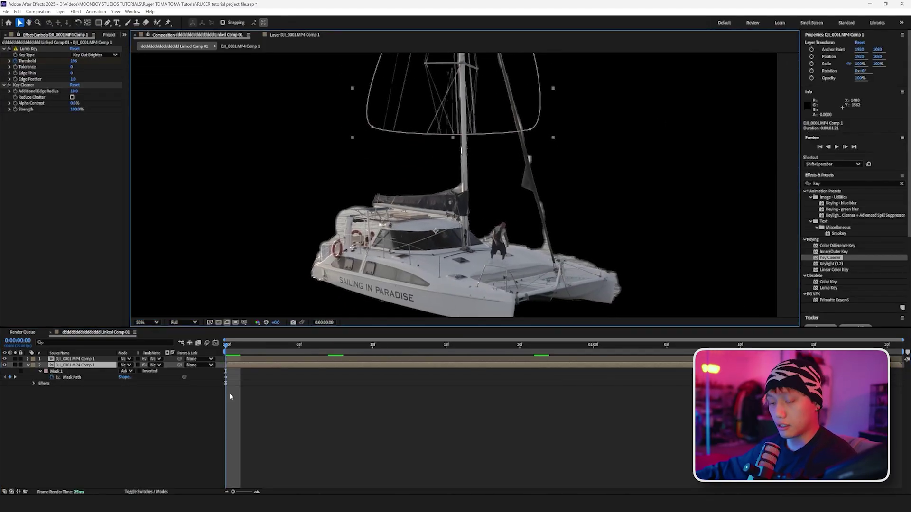
key(ctrl+d)
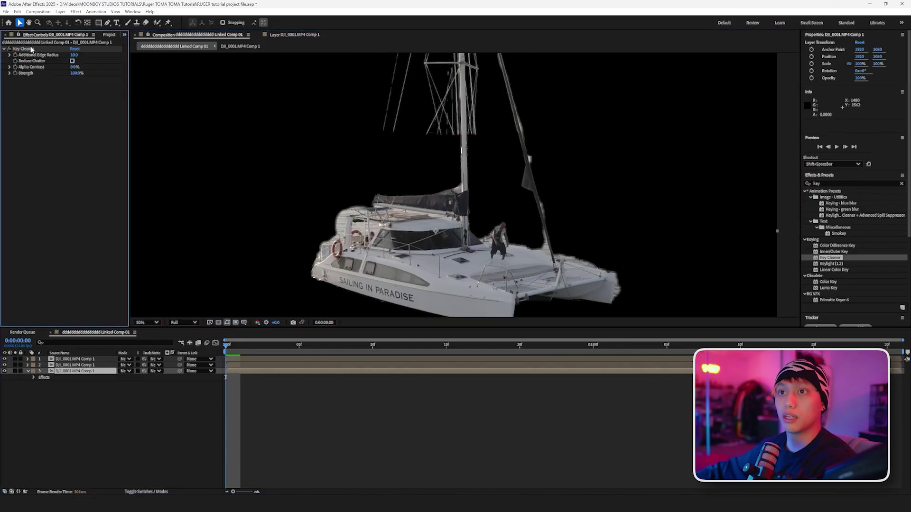
key(Delete)
click(461, 493)
key(Home)
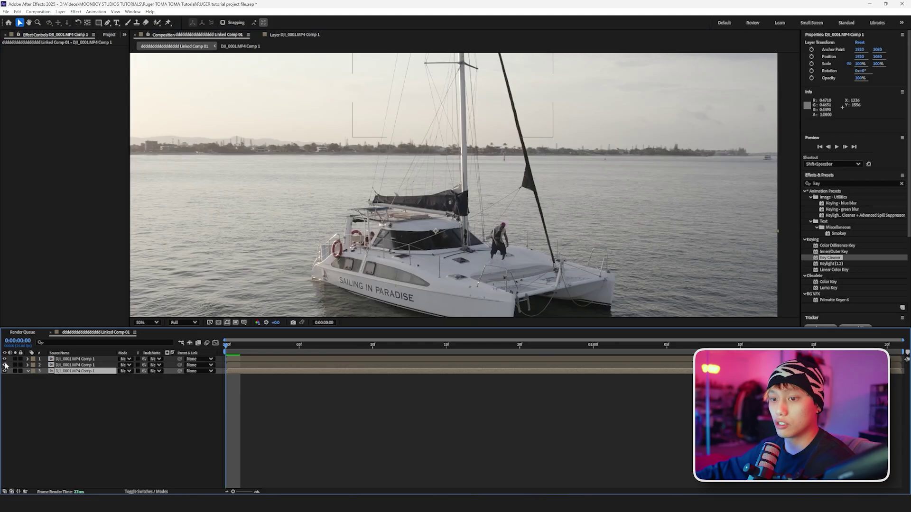
key(space)
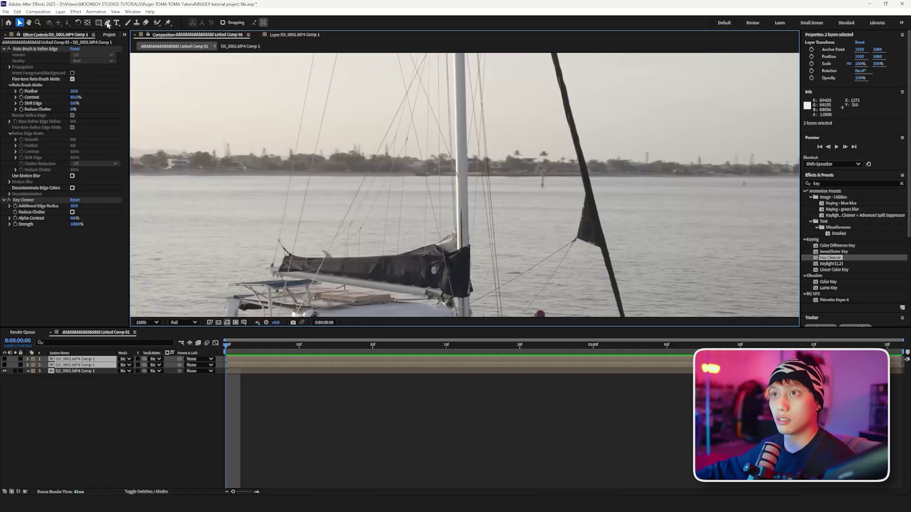
- Draw a thin closed Pen mask on the bottom layer along the second rigging line, from the frame's upper edge down to the boat
click(108, 23)
drag(350, 95, 377, 248)
scroll(376, 248, up, 1)
drag(376, 185, 421, 285)
key(g)
click(258, 371)
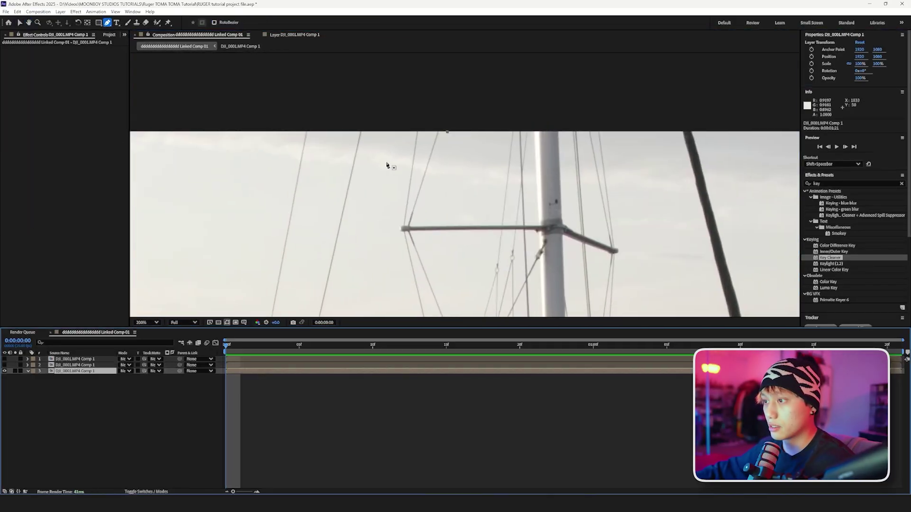
click(359, 130)
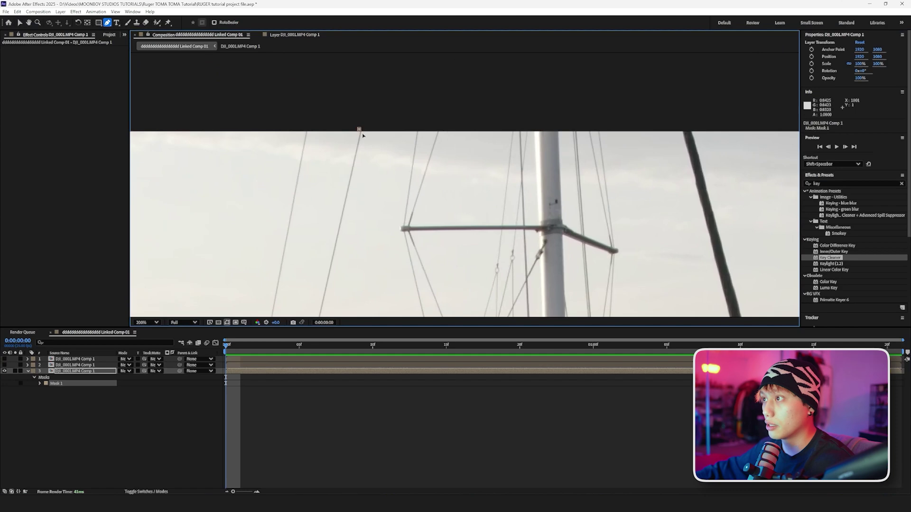
drag(299, 306, 387, 73)
drag(332, 308, 364, 299)
scroll(308, 262, up, 2)
click(342, 308)
scroll(364, 299, down, 1)
drag(479, 66, 446, 294)
scroll(429, 136, down, 3)
click(401, 169)
scroll(417, 205, down, 3)
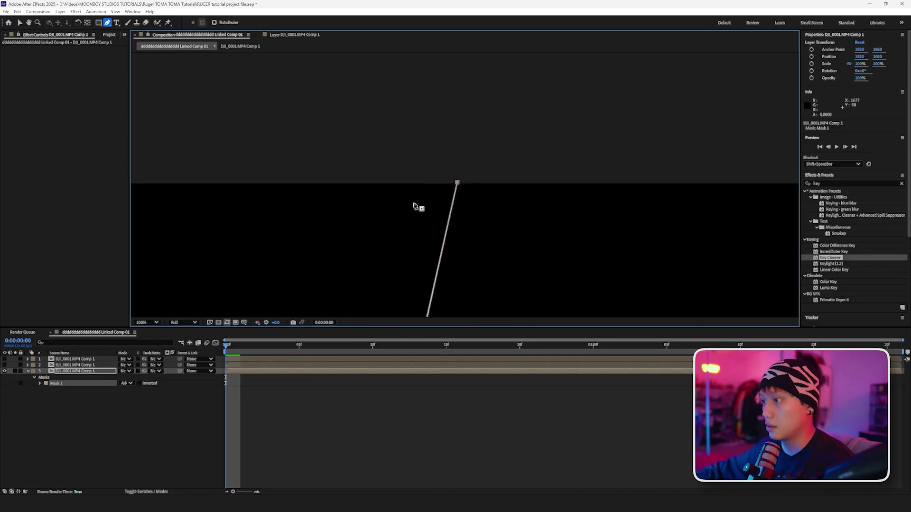
- Set the rigging-line mask's mode to None and keyframe its path from the first frame, realigning it at 0:00:00:08 and 0:00:00:23
click(126, 383)
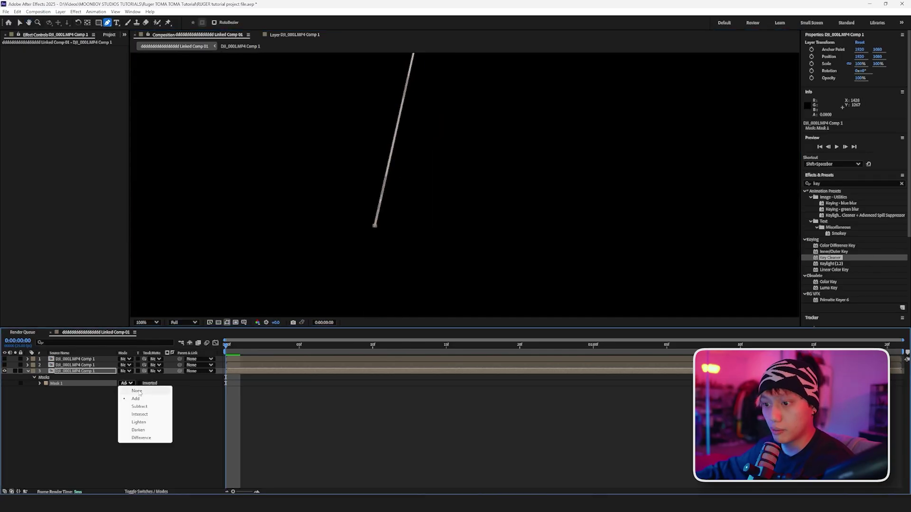
click(143, 385)
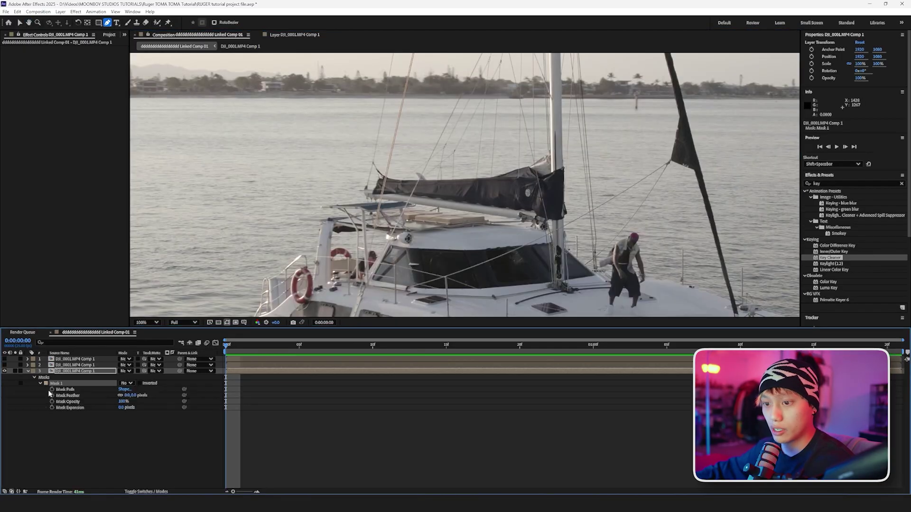
drag(237, 352, 343, 323)
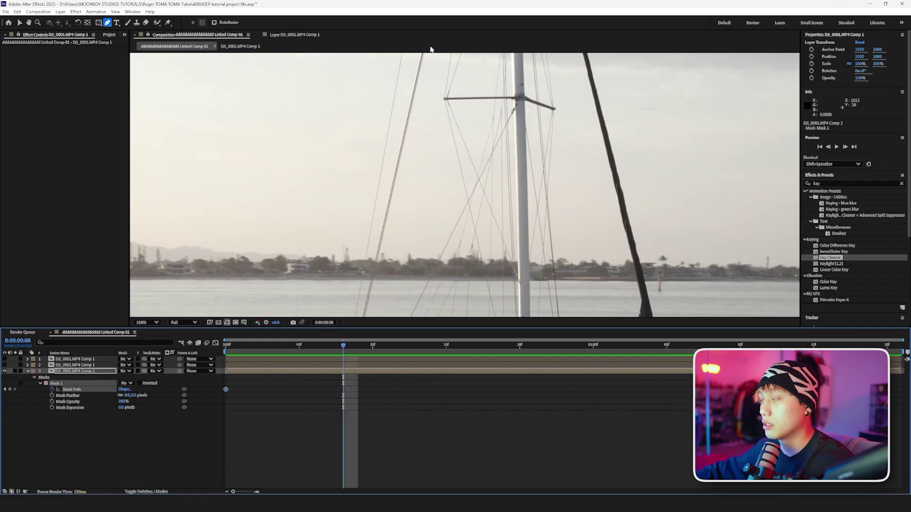
drag(430, 62, 430, 165)
scroll(431, 166, up, 3)
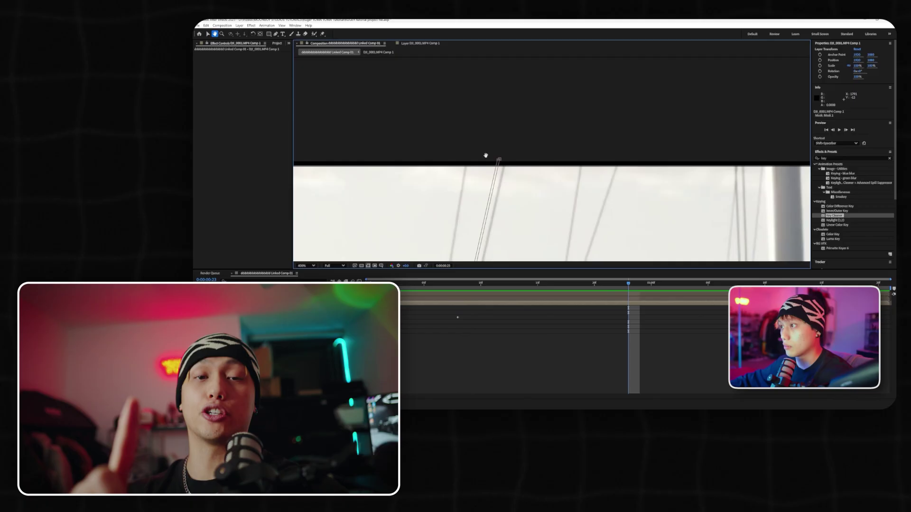
drag(488, 152, 494, 97)
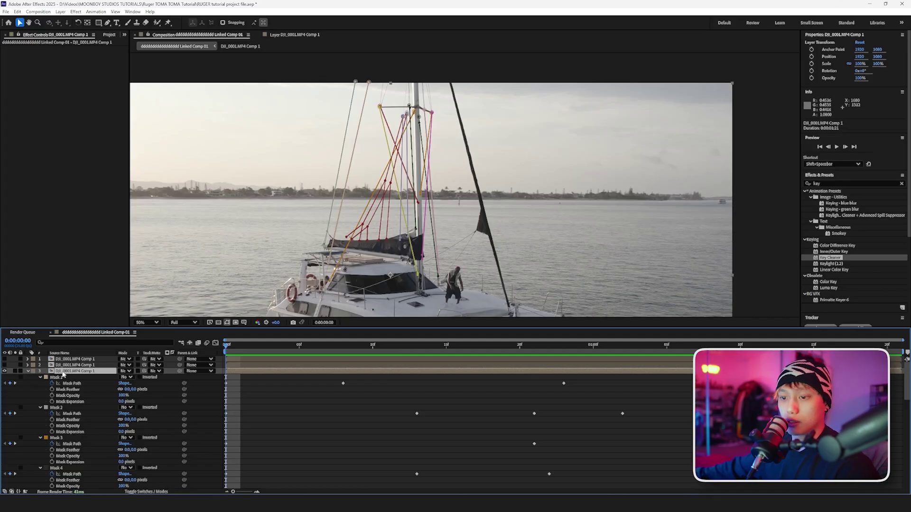
- Switch all the rigging-line masks on the bottom layer to Add mode and set their feather to 1.0 pixels
scroll(82, 383, down, 10)
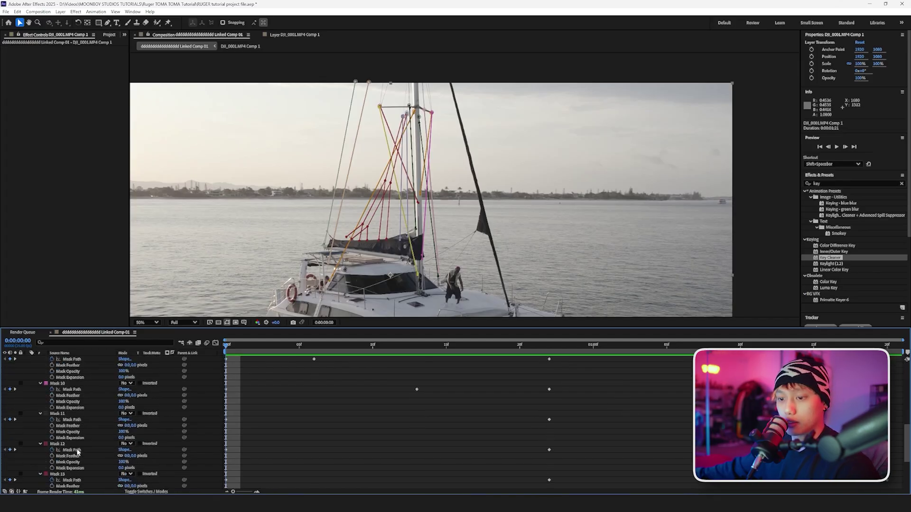
scroll(68, 438, up, 12)
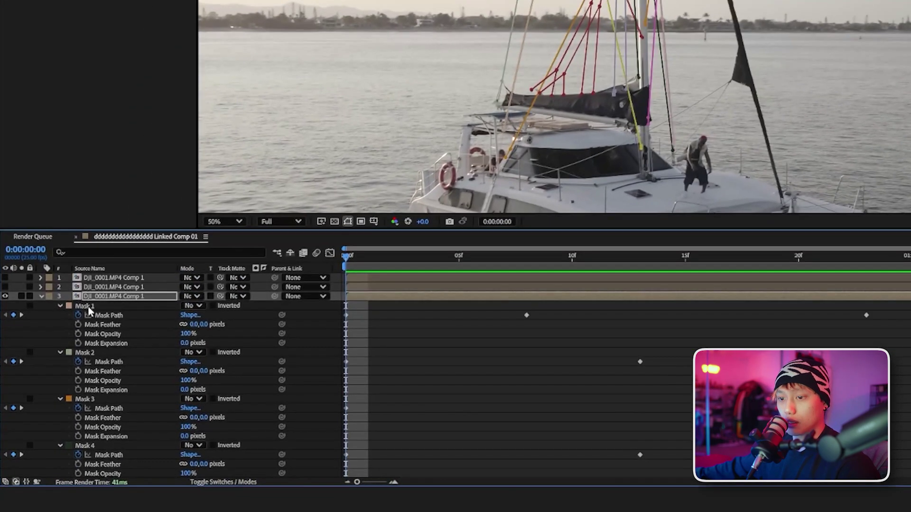
click(85, 307)
key(ctrl+a)
click(192, 305)
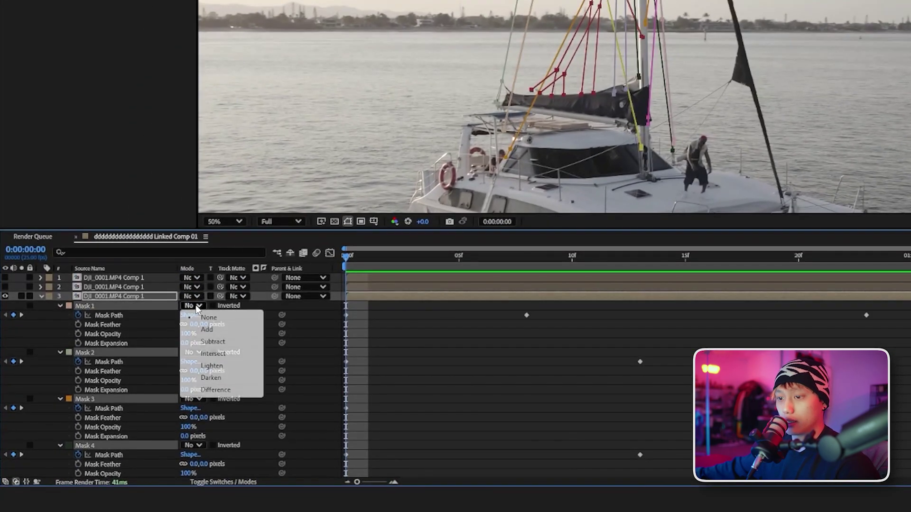
click(205, 329)
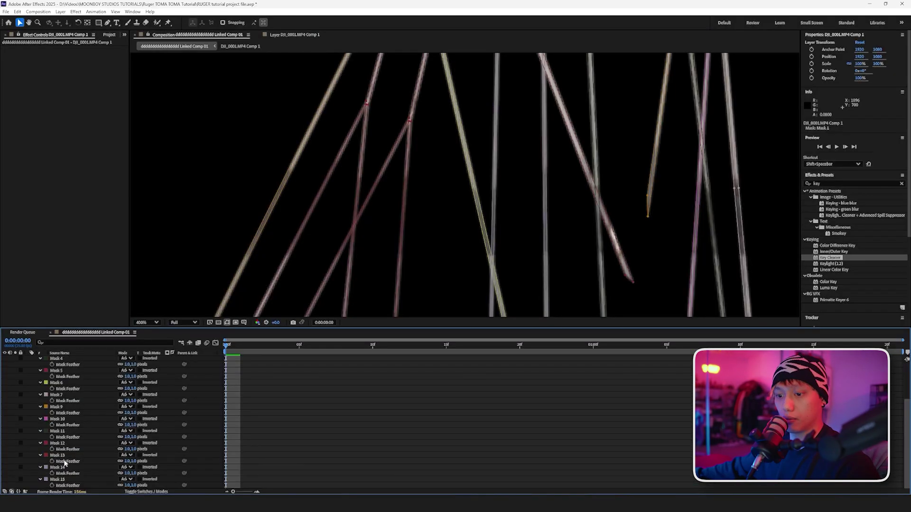
- Select all the rigging-line masks on the bottom layer and edit their shared mask expansion
shift+click(59, 480)
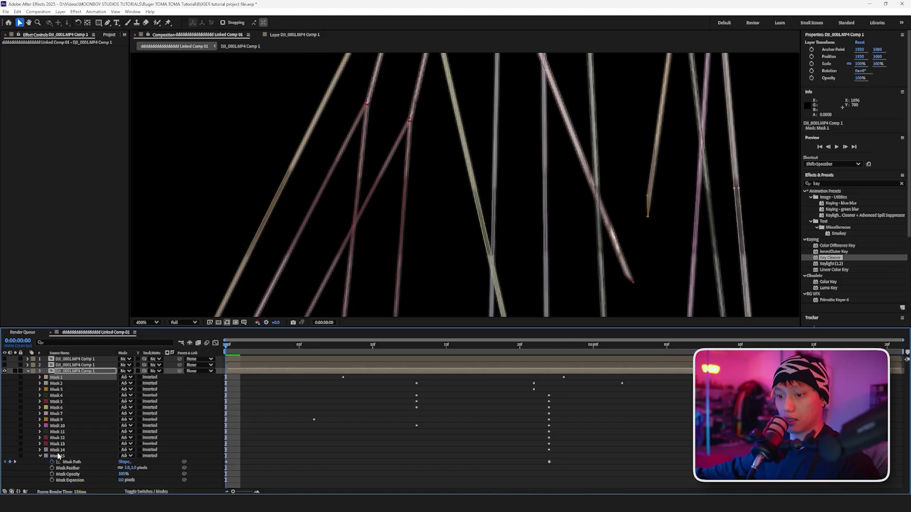
shift+click(56, 451)
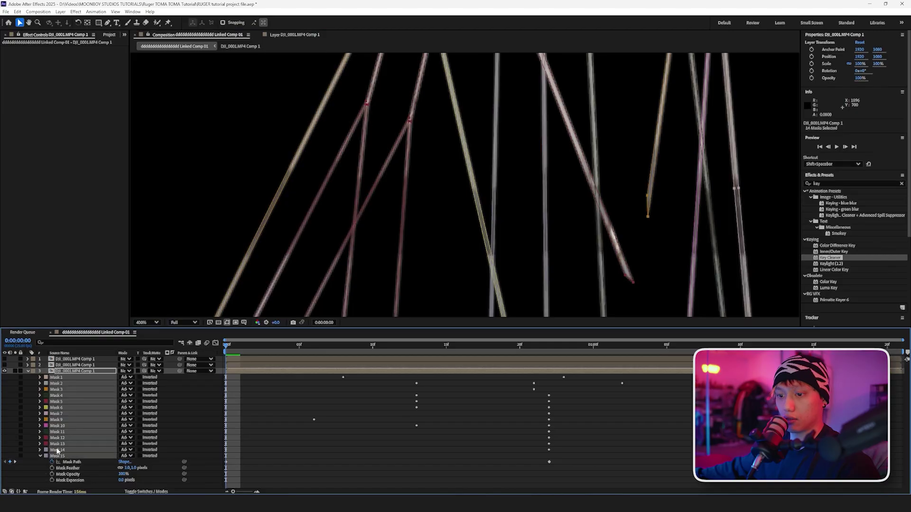
click(40, 378)
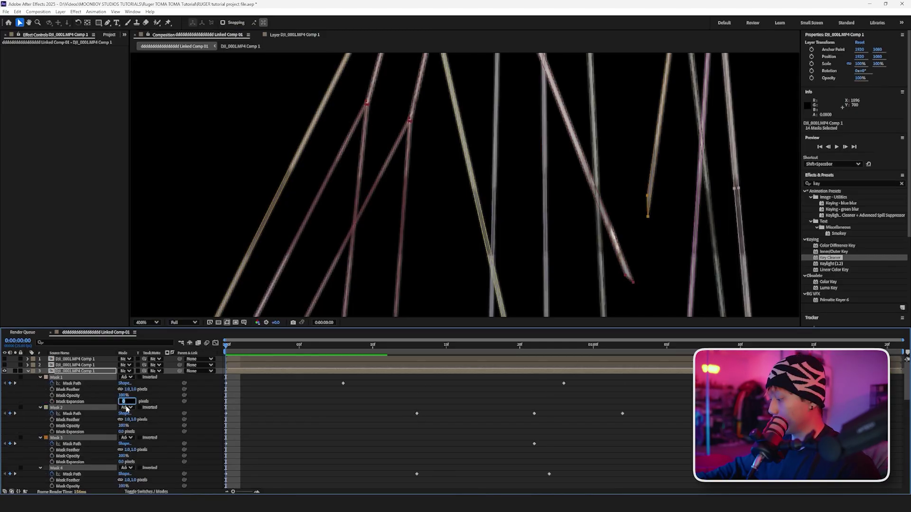
key(Return)
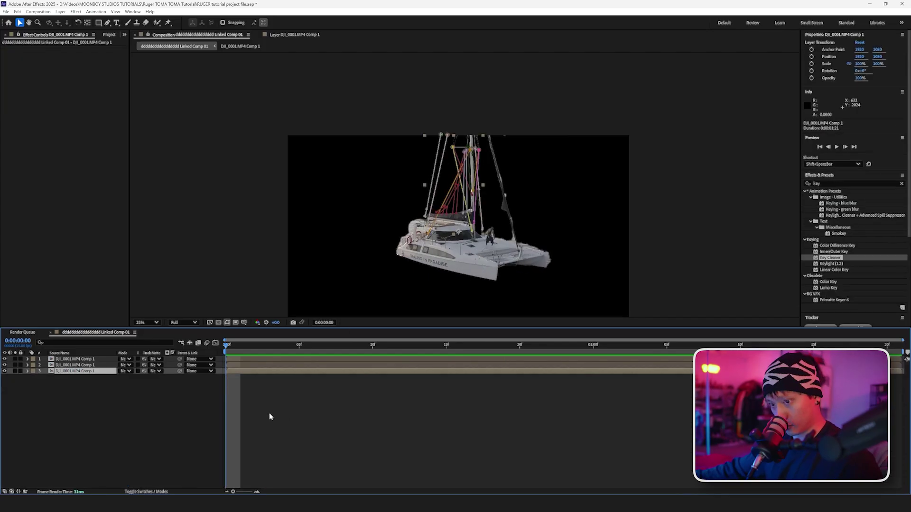
- Duplicate the rigging-line layer and delete all the masks from the bottom copy so it serves as the background
key(ctrl+d)
key(m)
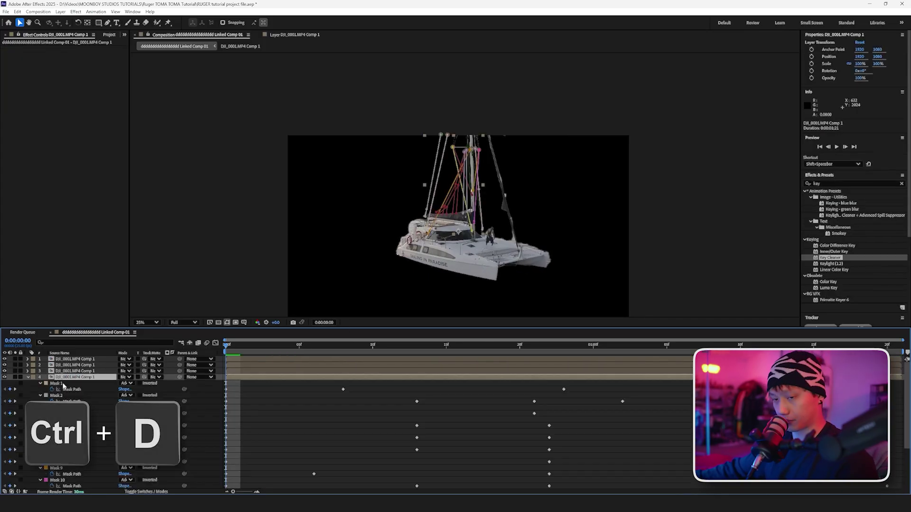
click(56, 384)
scroll(57, 403, down, 3)
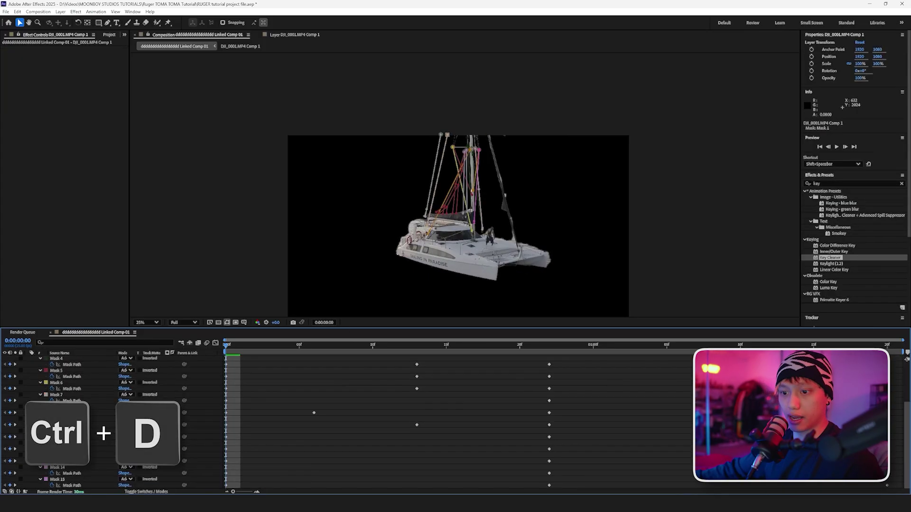
shift+click(61, 479)
key(Delete)
- Preview the shot with its unmasked background from the first frame through to the end
drag(236, 350, 204, 358)
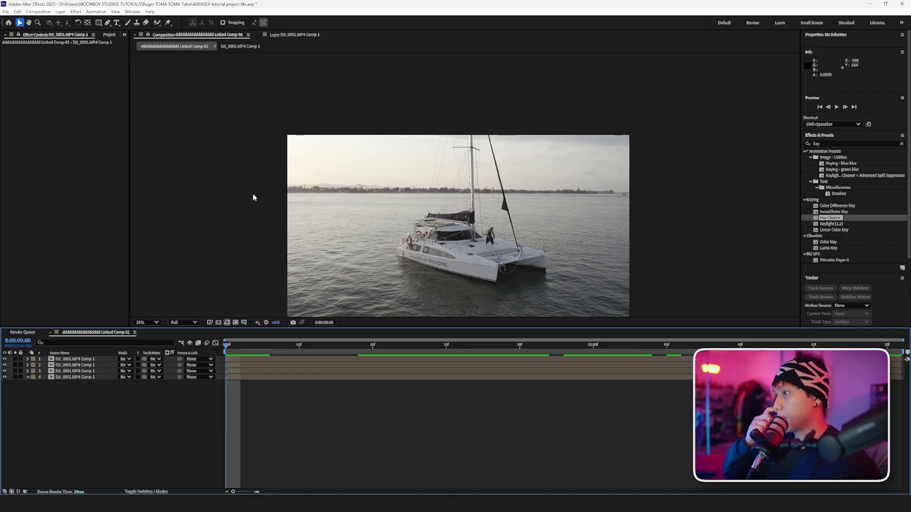
click(233, 348)
drag(233, 349, 544, 359)
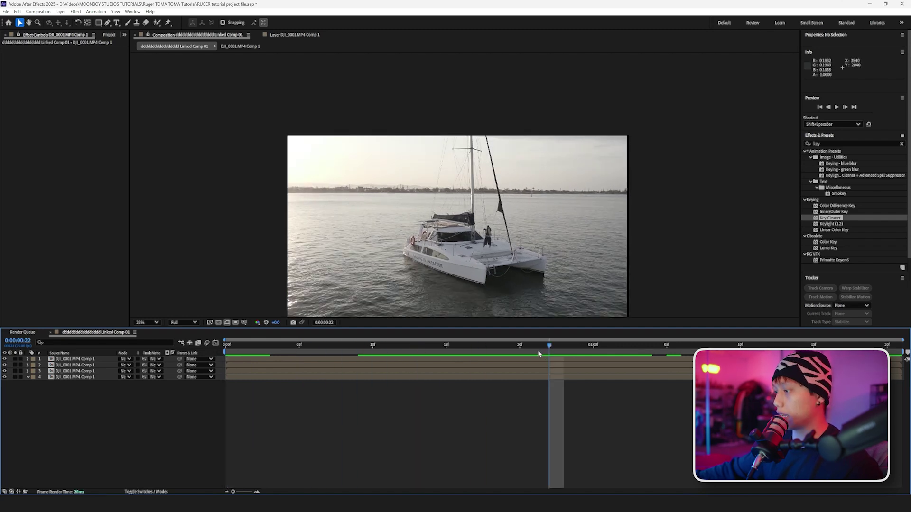
key(space)
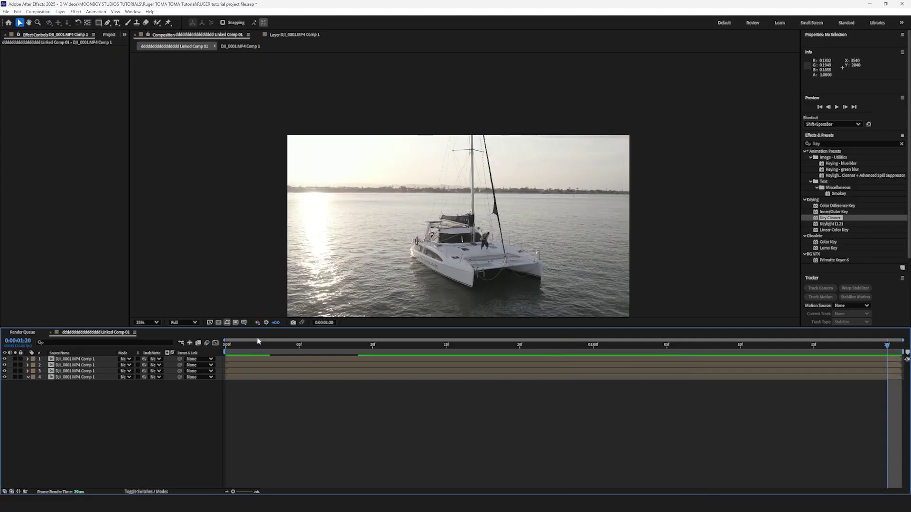
- Set the work area to the single last frame at 0:00:01:20 and add the composition to the render queue
drag(226, 350, 886, 352)
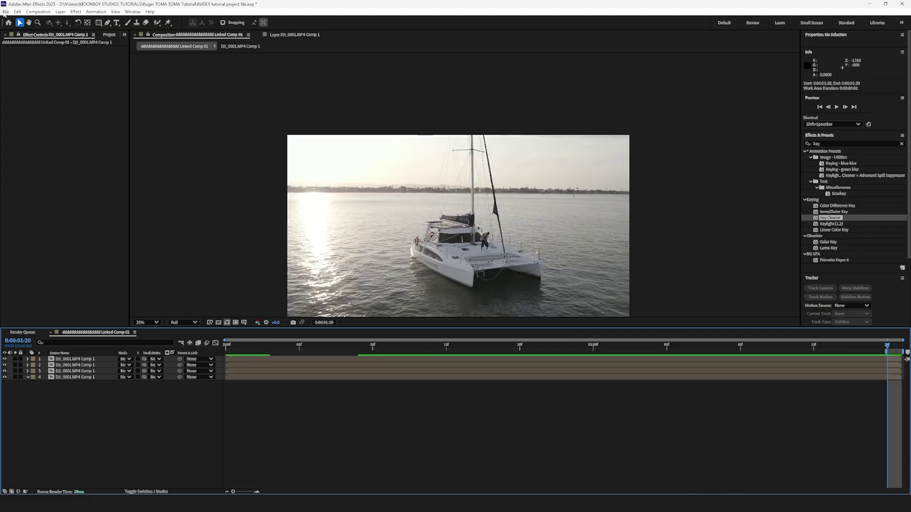
click(5, 11)
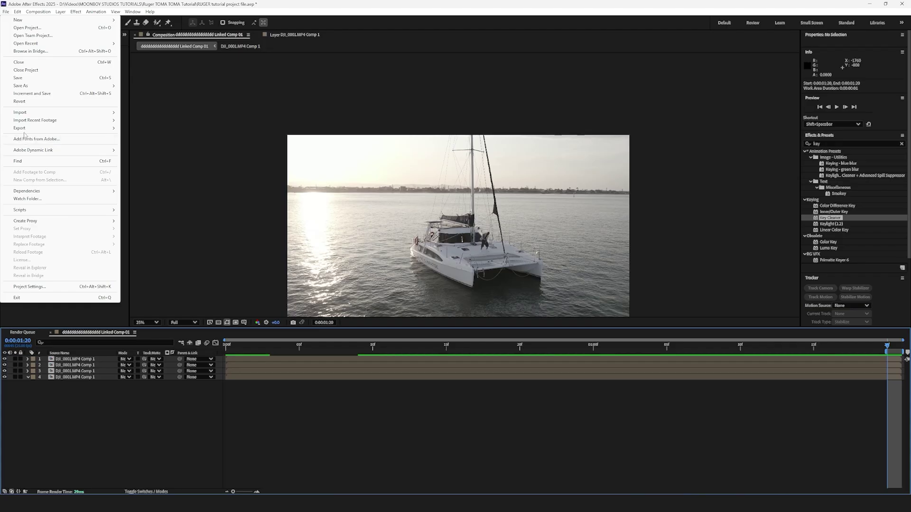
mouse_move(29, 128)
click(151, 136)
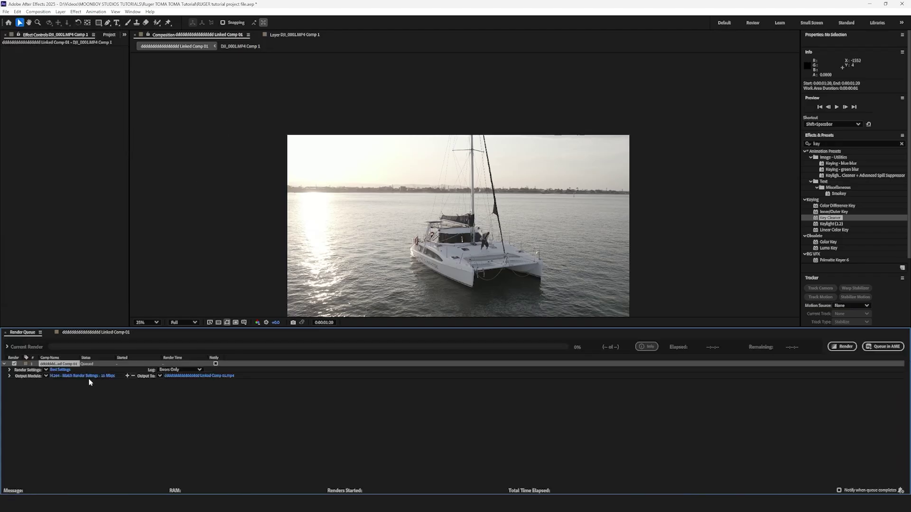
- Set the queued render's format to PNG Sequence and edit its output location, and start exporting the first frame likewise
click(83, 376)
click(410, 159)
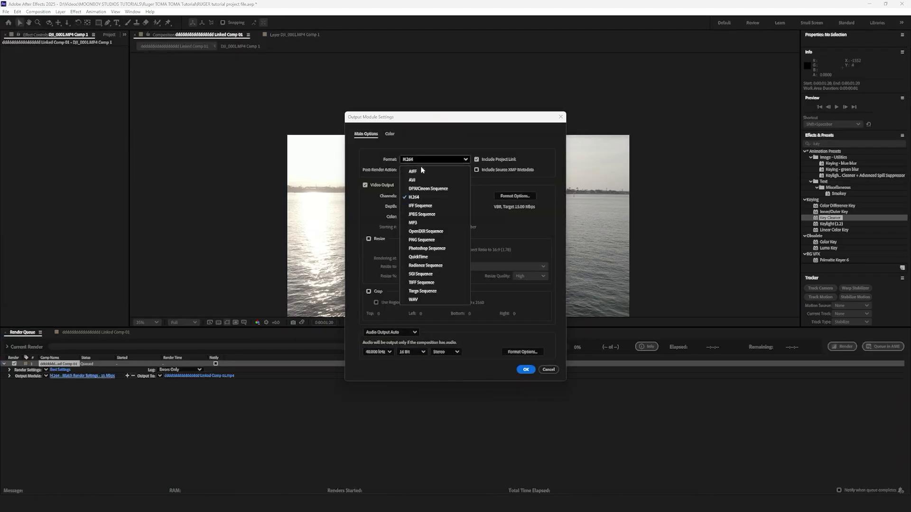
click(420, 240)
click(525, 369)
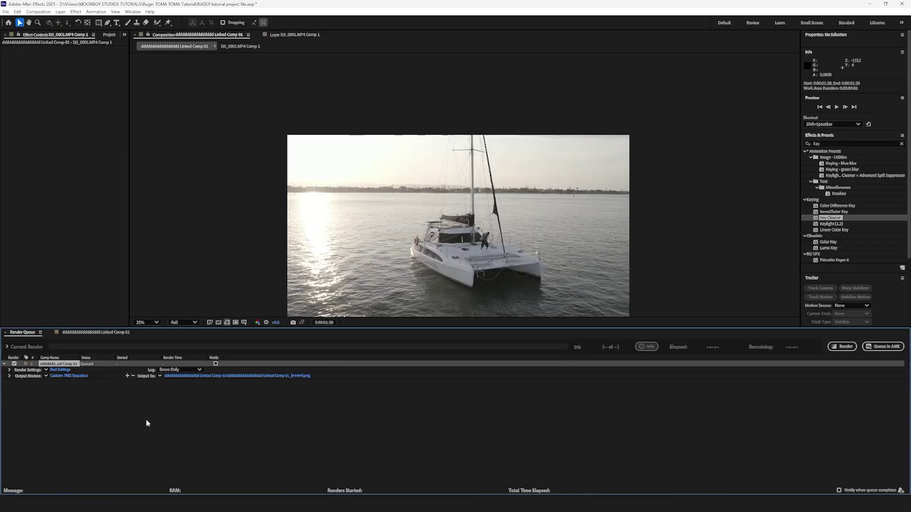
click(299, 376)
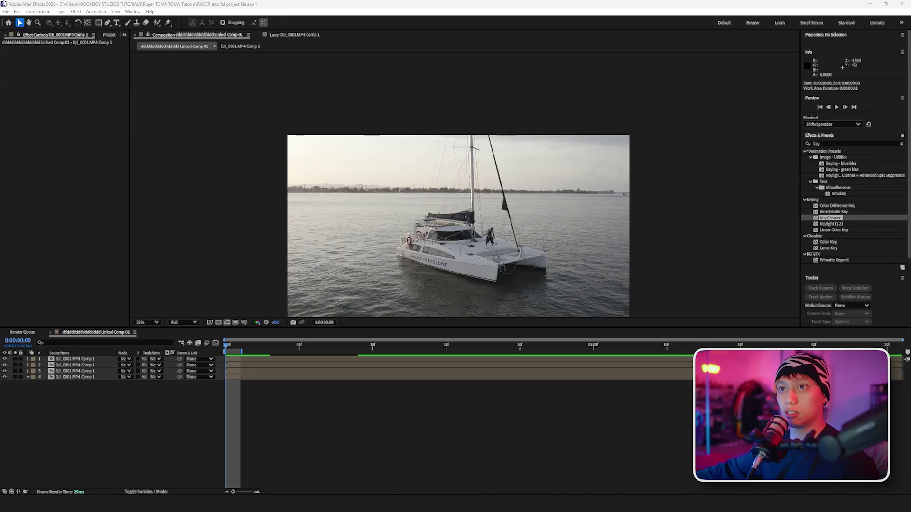
click(5, 11)
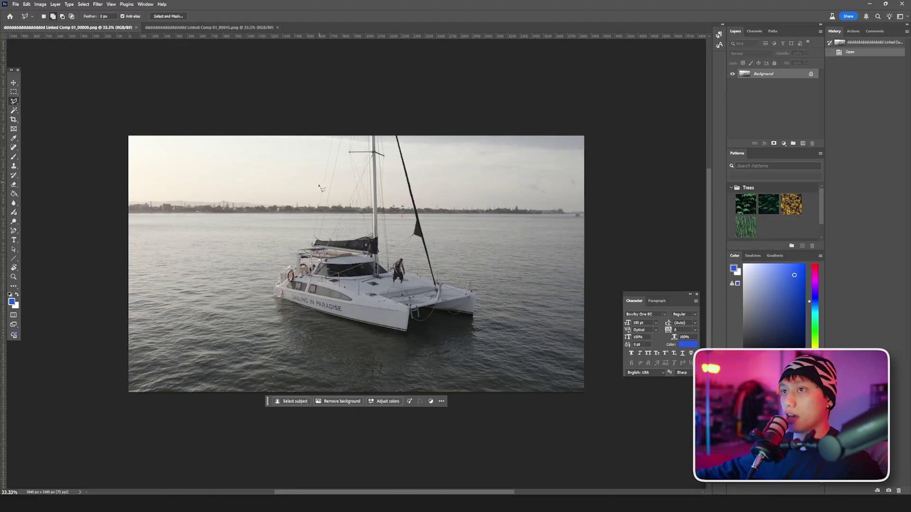
- In Photoshop, extend the canvas of the last-frame image (01_00045.png) horizontally to about 11,100 px wide with the Crop tool
key(ctrl+minus)
drag(258, 133, 203, 70)
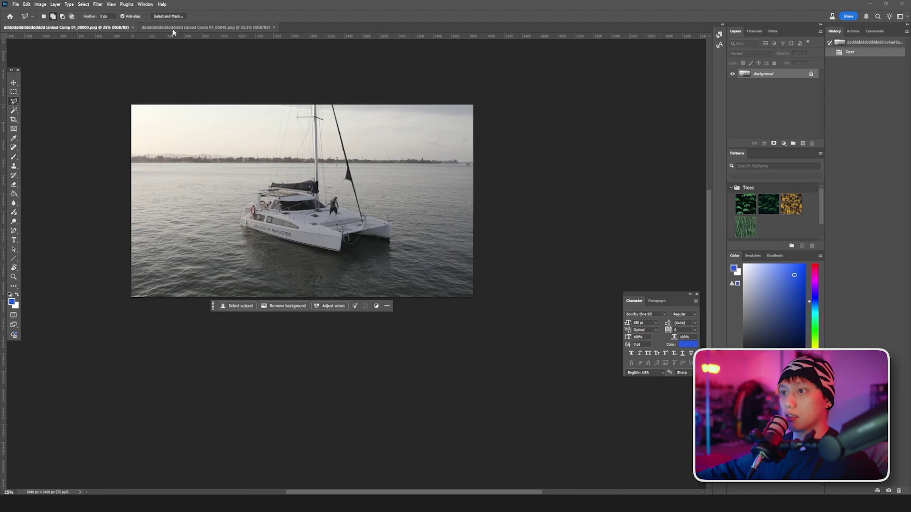
click(173, 28)
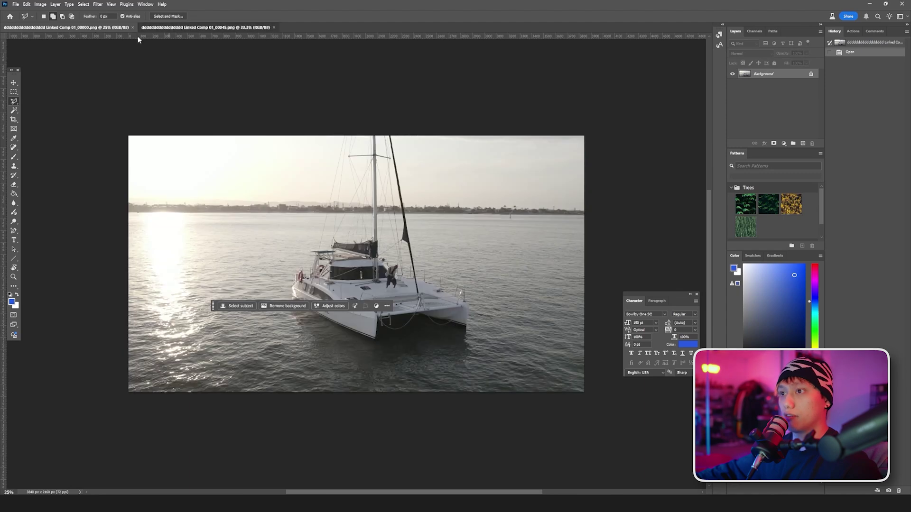
click(14, 120)
key(ctrl+minus)
key(ctrl+minus)
key(ctrl+minus)
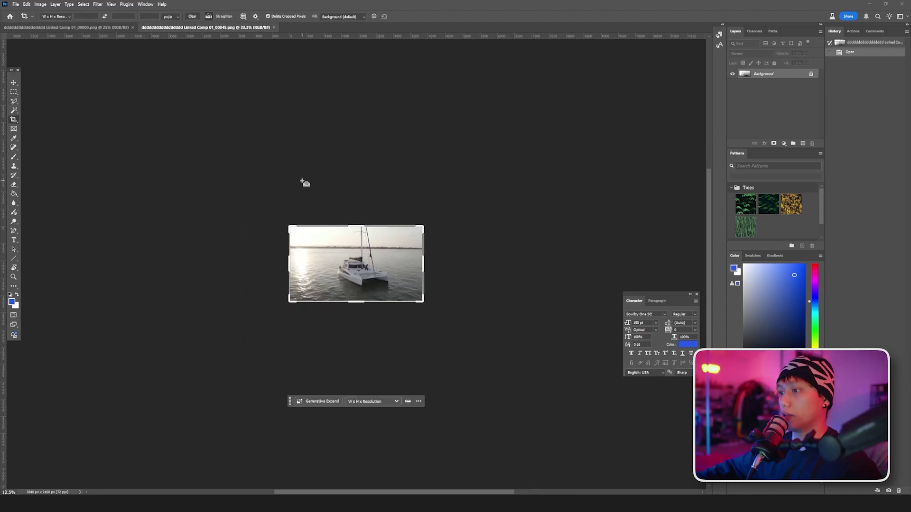
drag(406, 254, 372, 240)
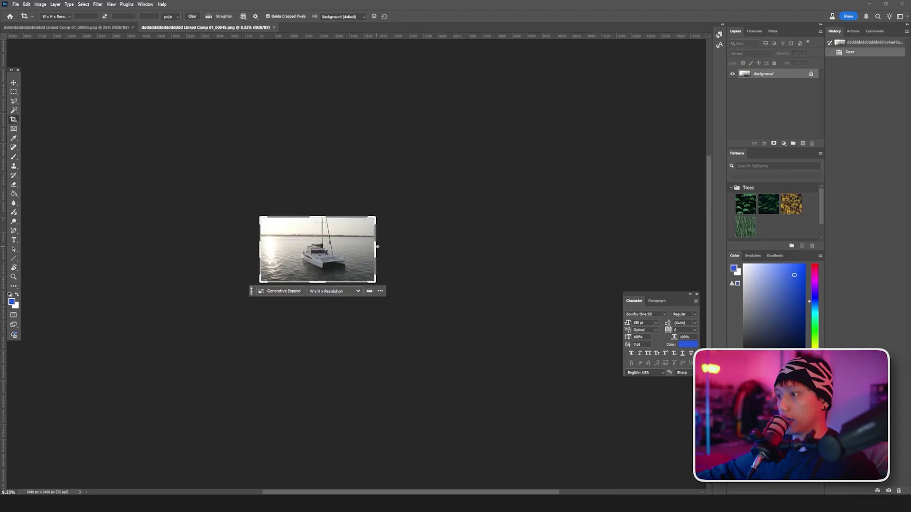
drag(433, 254, 489, 244)
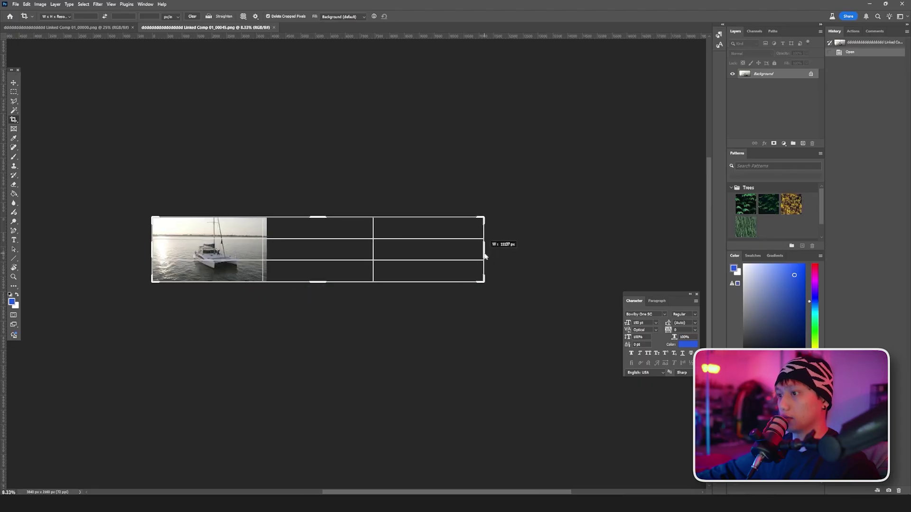
key(Return)
- Copy the entire first-frame image, paste it in place as a layer in the widened last-frame document, and reduce its opacity
key(ctrl+plus)
key(ctrl+plus)
drag(205, 260, 336, 269)
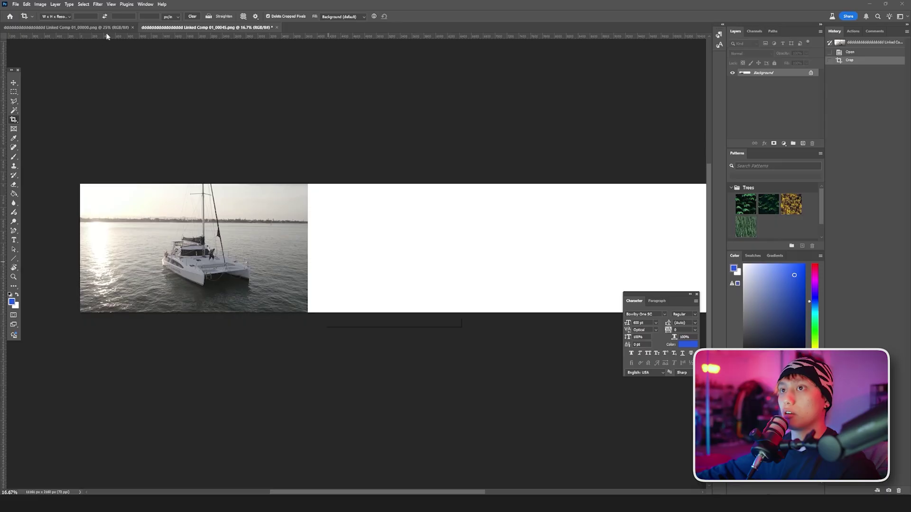
click(102, 28)
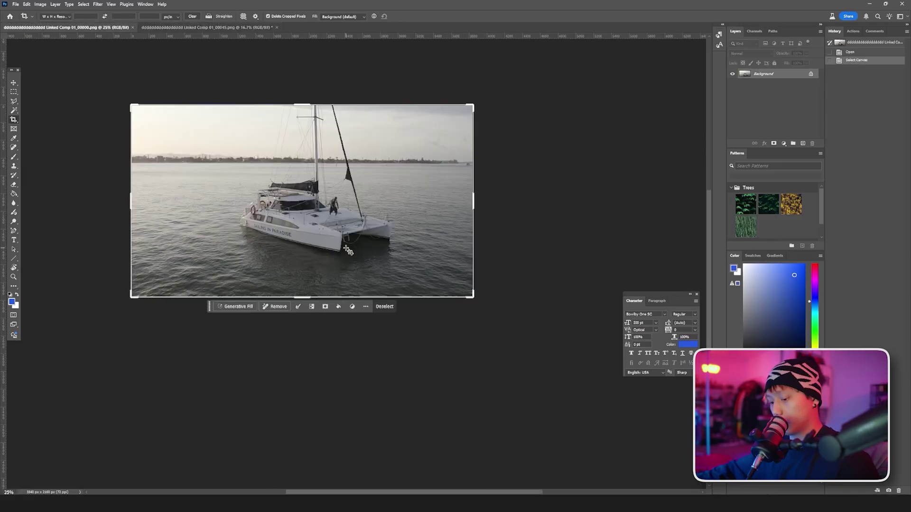
key(ctrl+a)
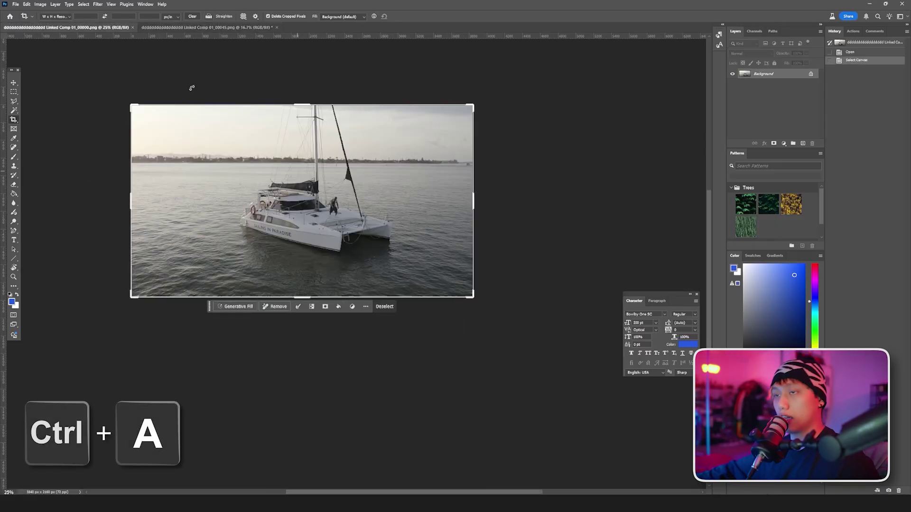
key(ctrl+c)
click(160, 27)
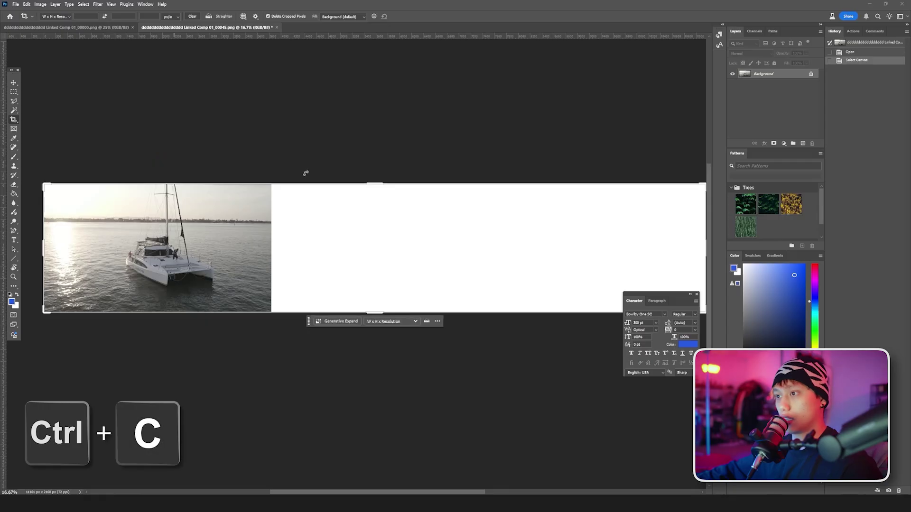
key(ctrl+shift+v)
key(v)
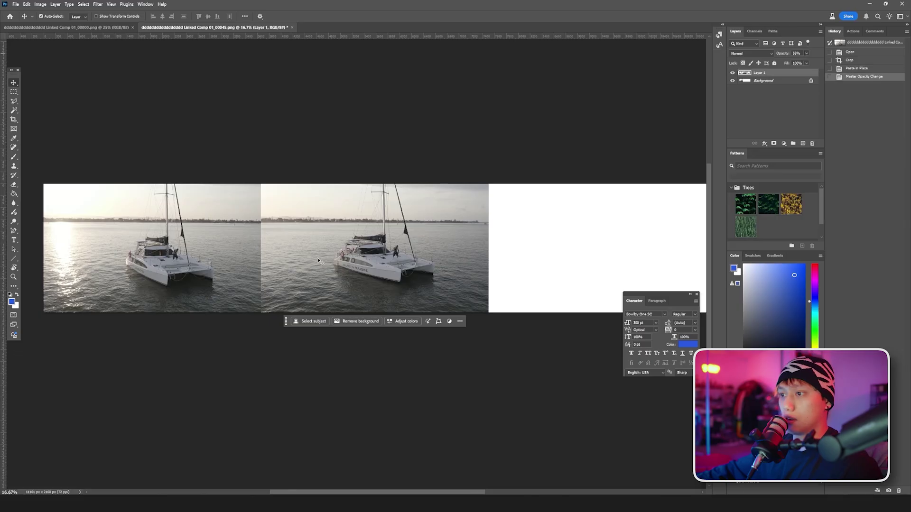
- Move the semi-transparent first-frame layer over the last-frame image and nudge it until the horizon and shoreline line up
drag(258, 258, 578, 352)
key(ctrl+plus)
key(ctrl+plus)
key(ctrl+plus)
drag(405, 249, 405, 248)
key(Left)
key(Left)
key(Left)
key(Left)
key(Left)
key(Left)
key(Left)
key(Left)
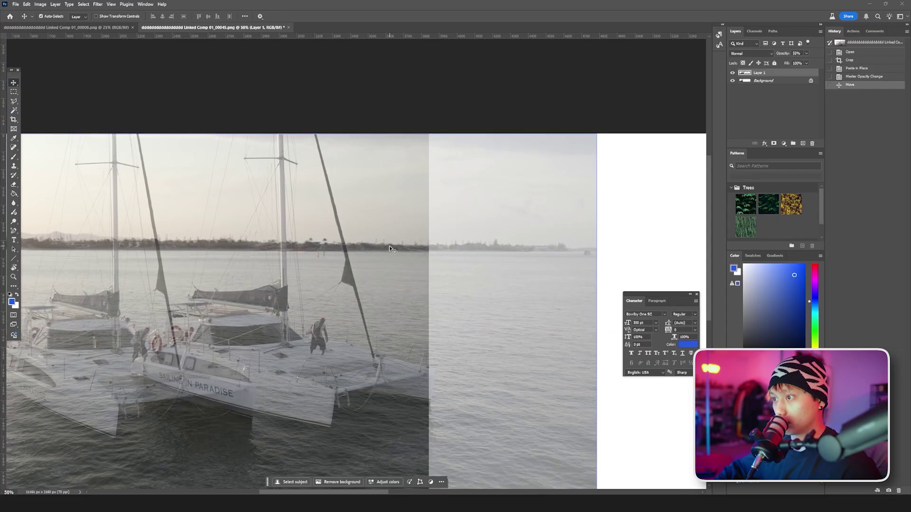
- Restore the first-frame layer to 100% opacity and erase its left part with a large soft Eraser to blend the seam
scroll(385, 208, down, 2)
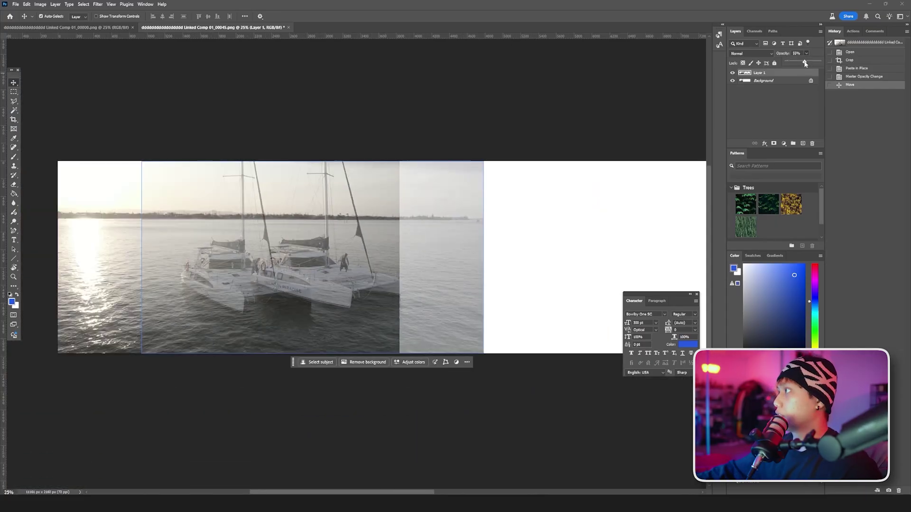
key(0)
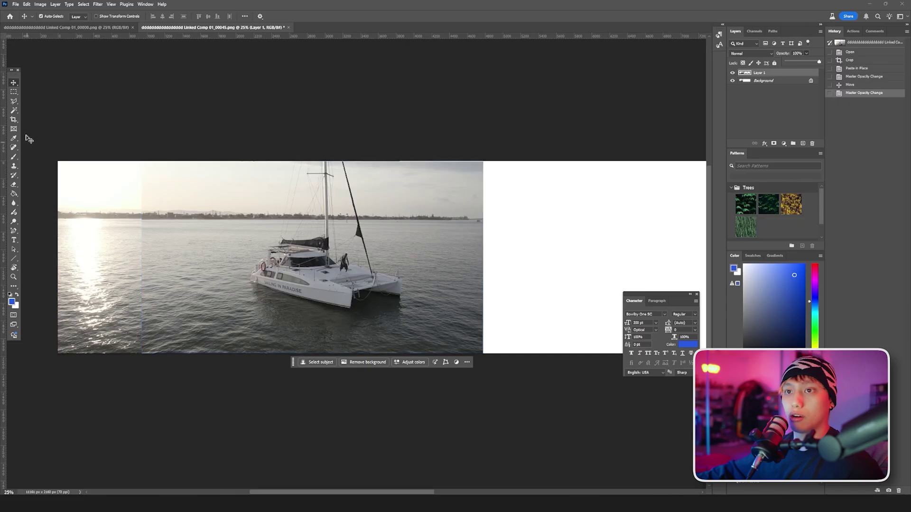
key(l)
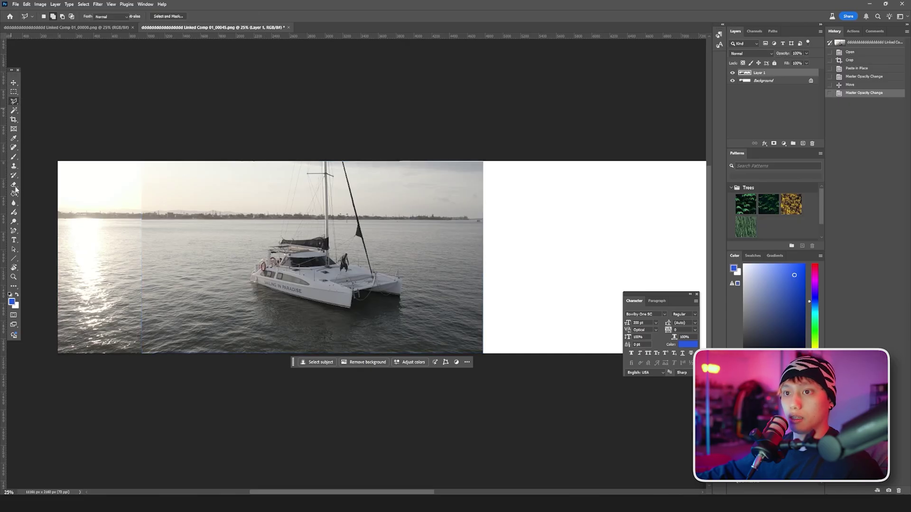
click(14, 186)
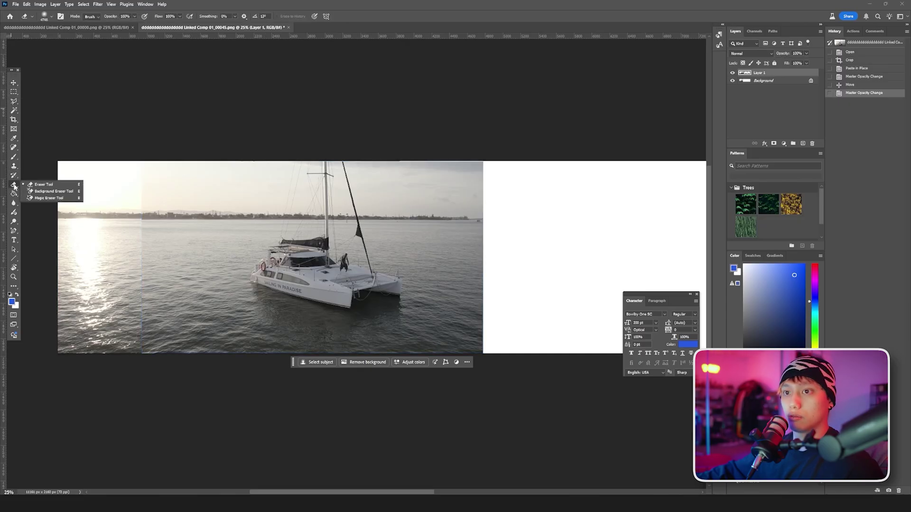
click(37, 185)
drag(280, 226, 113, 232)
mouse_move(142, 383)
mouse_down()
mouse_move(162, 313)
mouse_move(171, 230)
mouse_move(193, 165)
mouse_move(252, 208)
mouse_move(234, 184)
mouse_move(223, 255)
mouse_move(222, 178)
mouse_move(231, 276)
mouse_move(246, 273)
mouse_move(245, 248)
mouse_up()
drag(245, 250, 234, 257)
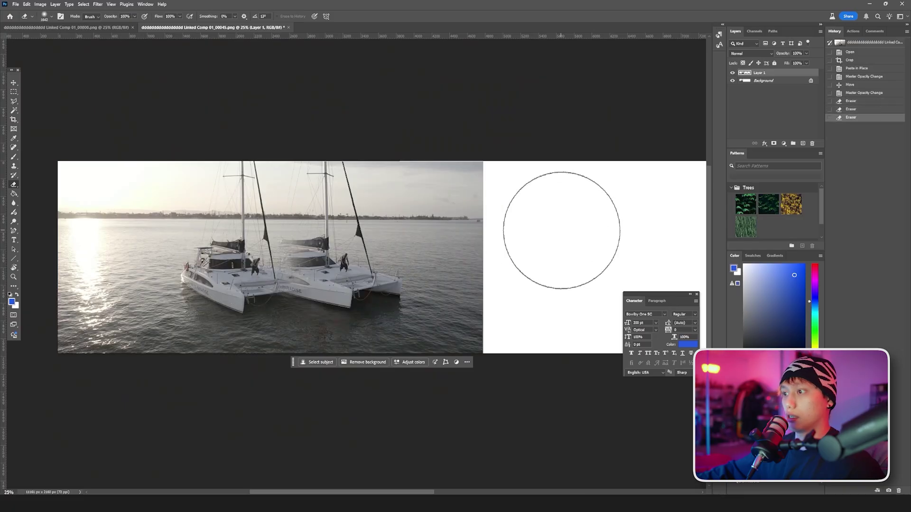
- Merge the first-frame layer and the Background into a single layer
shift+click(776, 81)
right_click(777, 81)
click(797, 143)
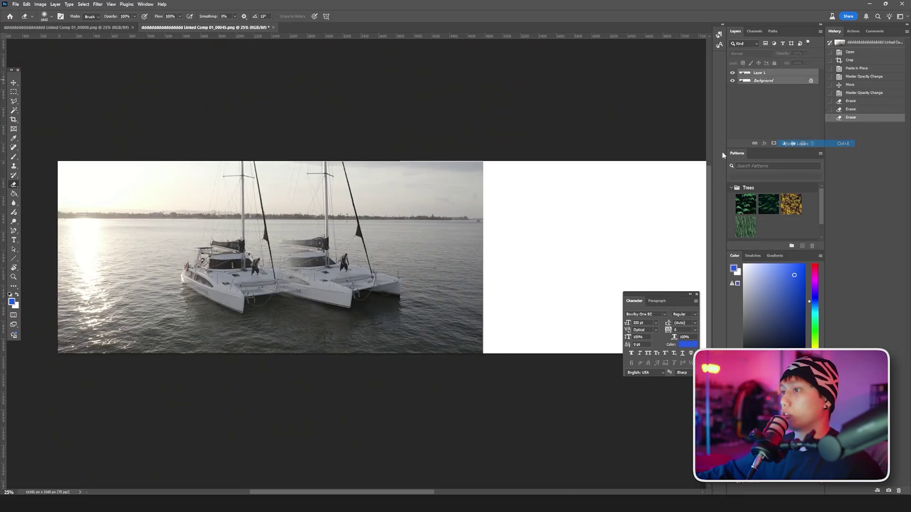
- Draw a freehand Lasso selection around both boats, including their masts and water reflections, leaving a notch of sky between the masts
drag(14, 101, 41, 112)
click(42, 111)
drag(203, 167, 193, 225)
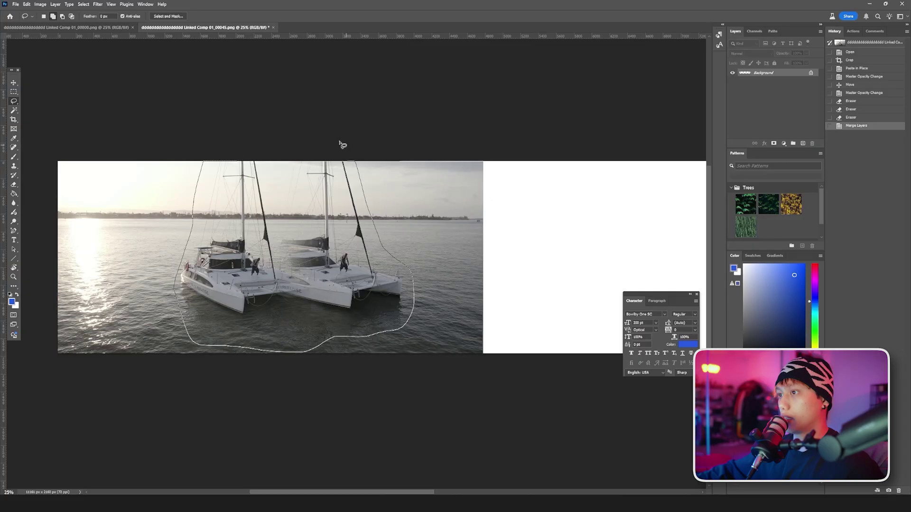
drag(284, 203, 281, 200)
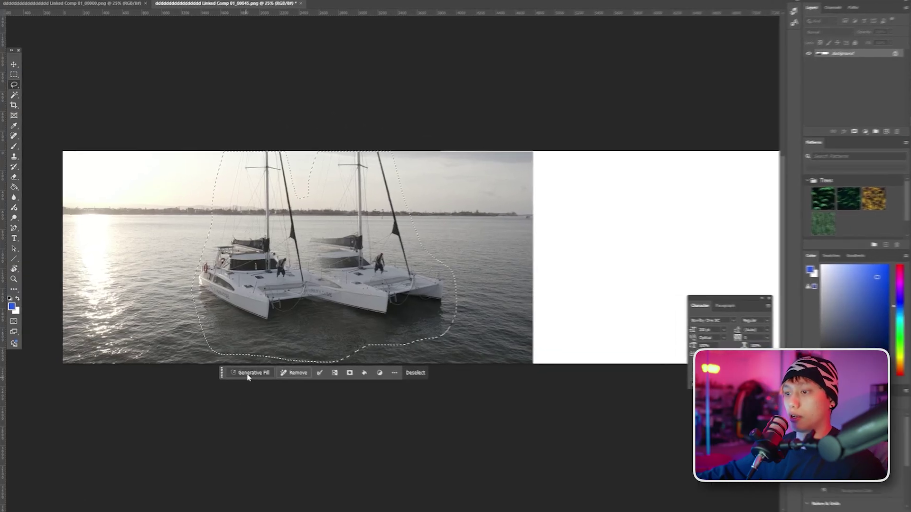
- Remove both boats from the selection with Generative Fill using the prompt "remove" and merge the result with the Background
text(remove)
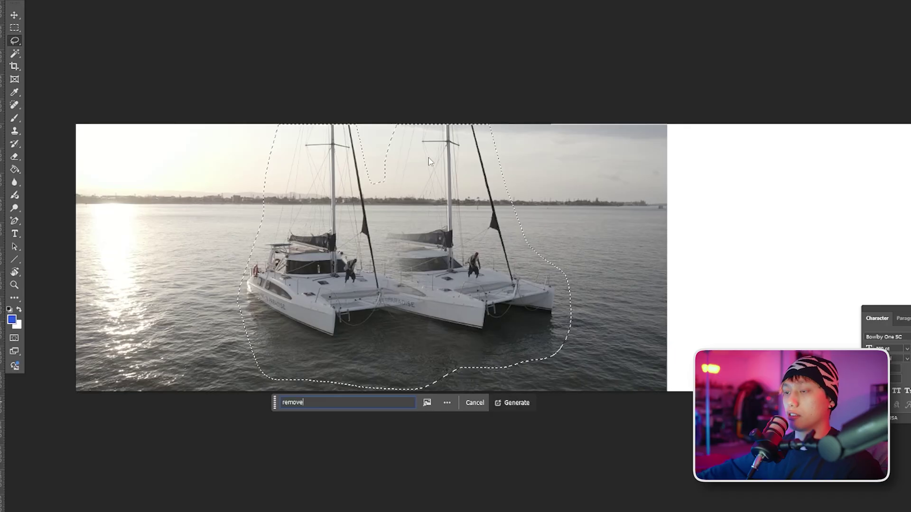
key(Return)
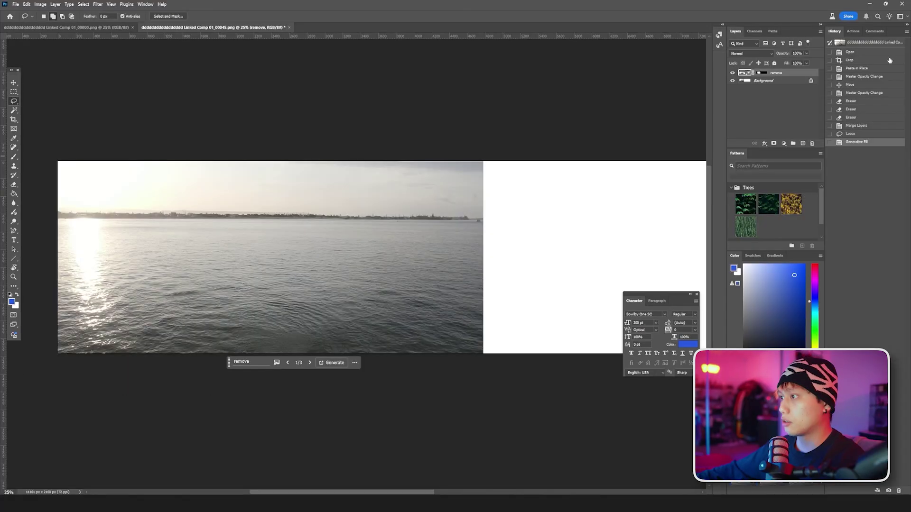
shift+click(788, 81)
right_click(788, 81)
click(823, 149)
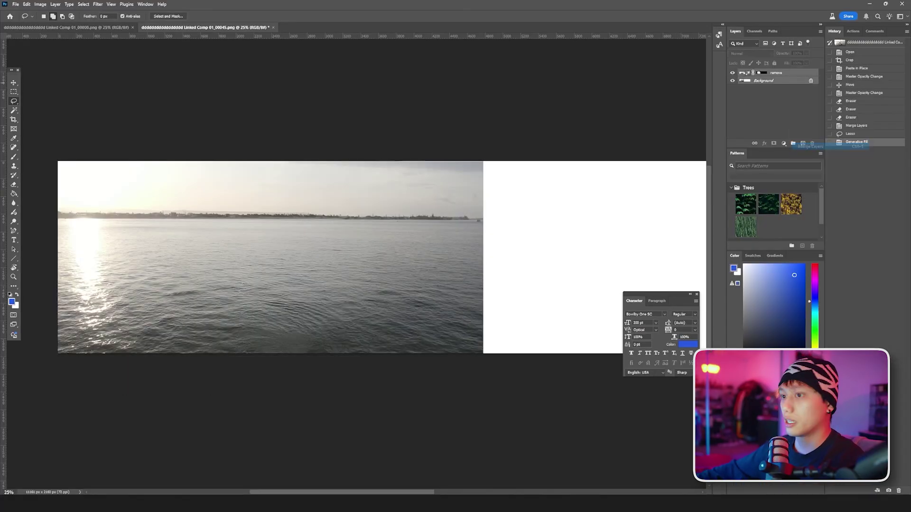
- Draw a Polygonal Lasso selection around the shoreline strip across the full width of the ocean image
right_click(14, 101)
click(42, 110)
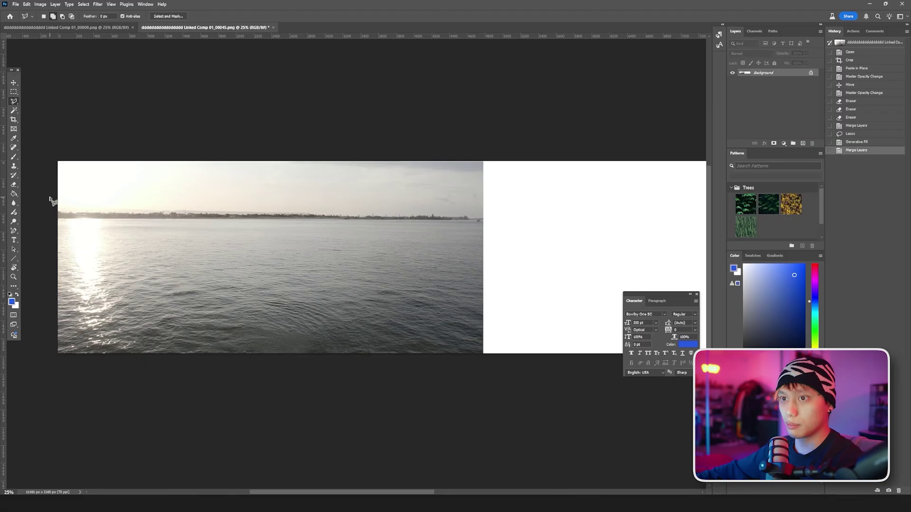
click(494, 214)
click(479, 228)
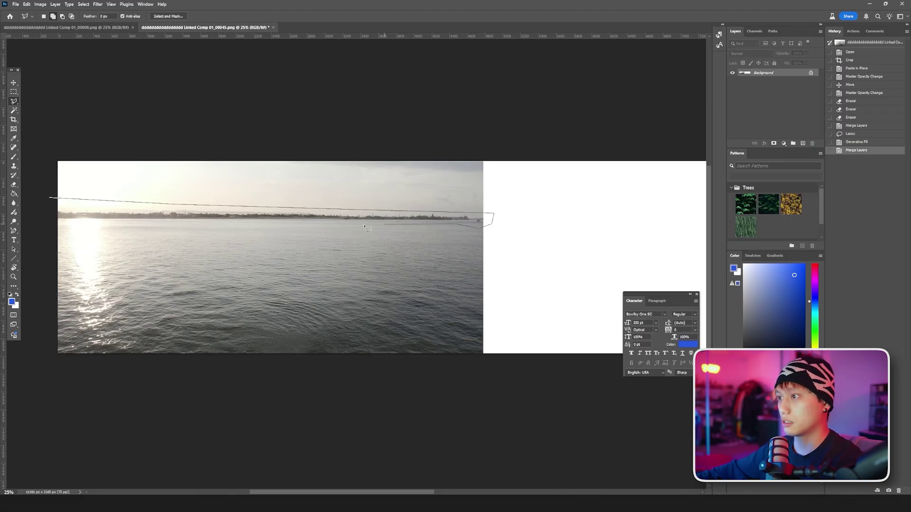
click(37, 222)
click(87, 197)
- Replace the selected shoreline with Generative Fill using the prompt "endless horizon" and choose the third variation
click(219, 238)
text(endle)
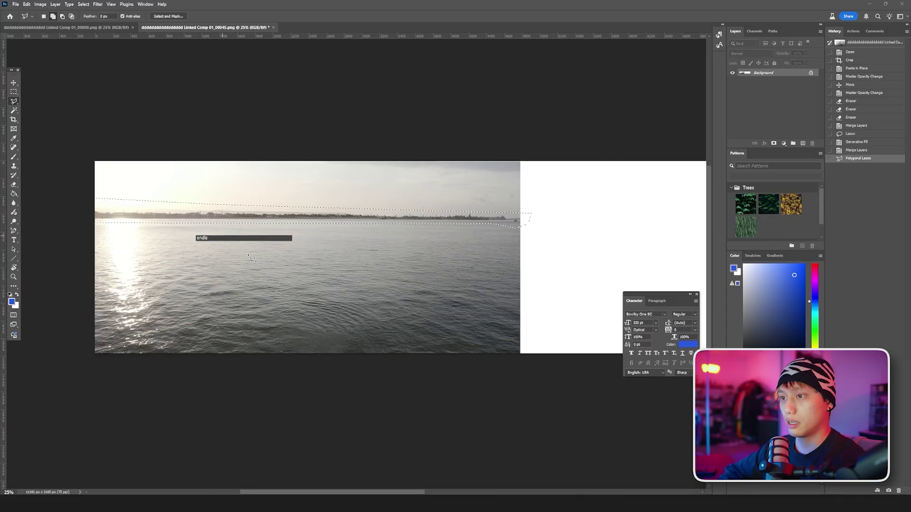
text(ss horizon)
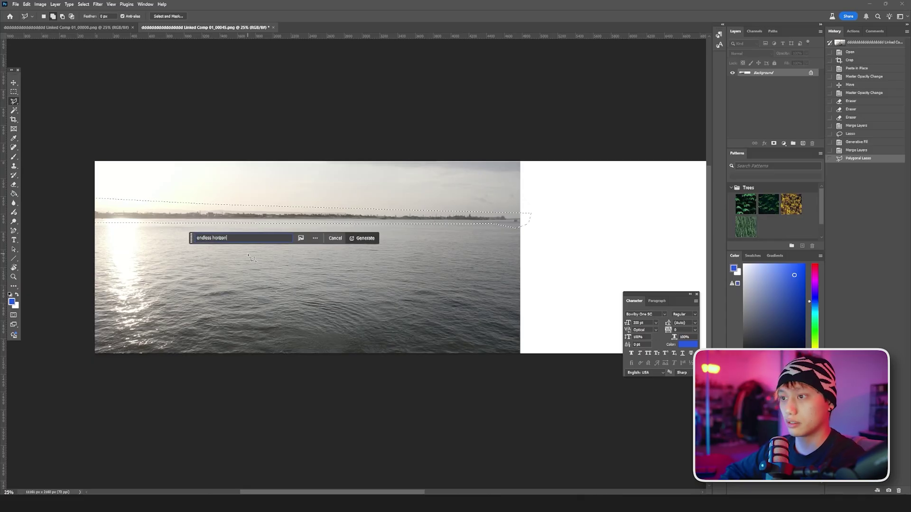
click(364, 238)
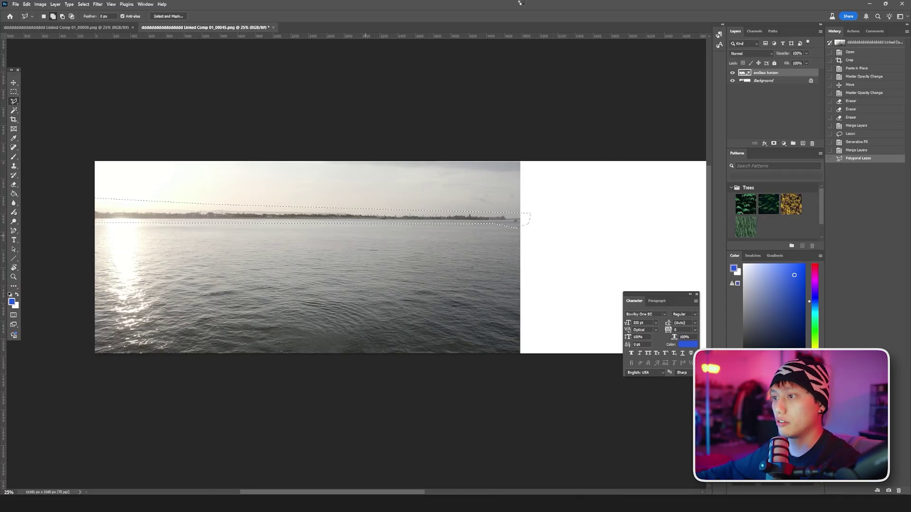
click(305, 247)
click(305, 247)
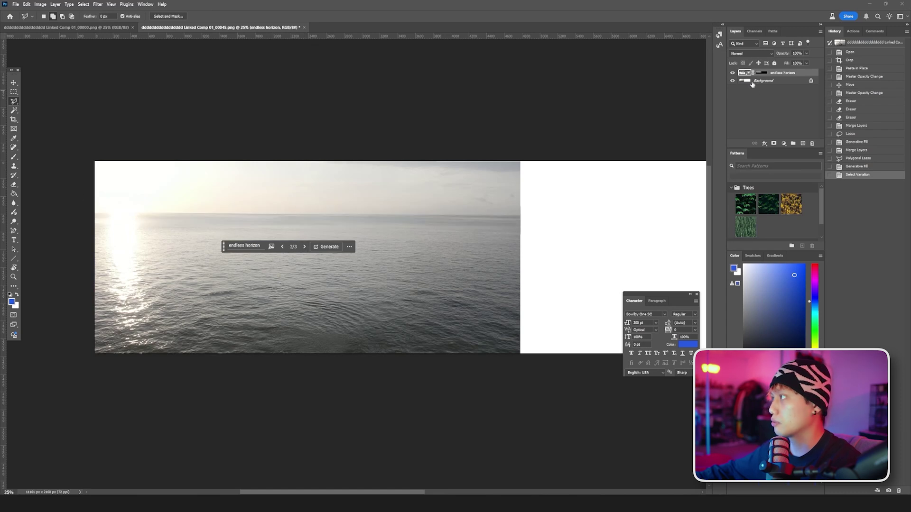
- Merge the endless horizon layer with the Background into a single layer
click(787, 83)
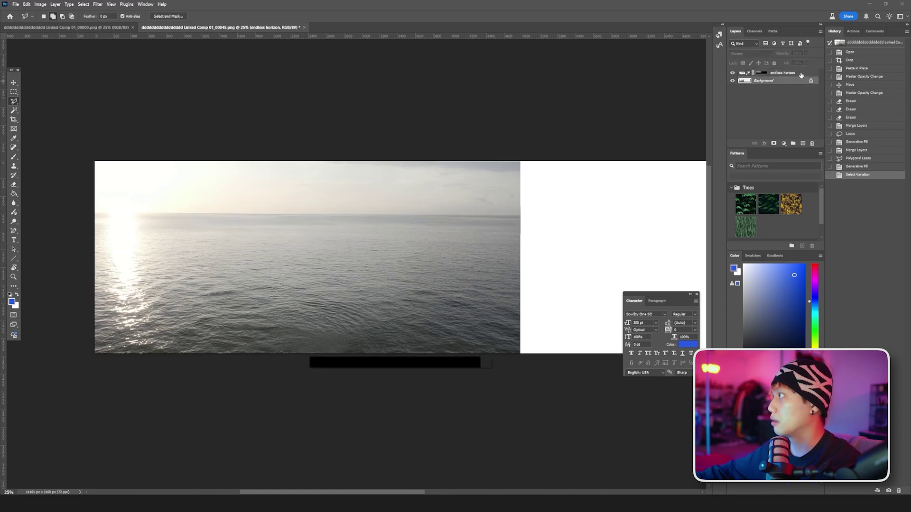
shift+click(801, 75)
right_click(801, 134)
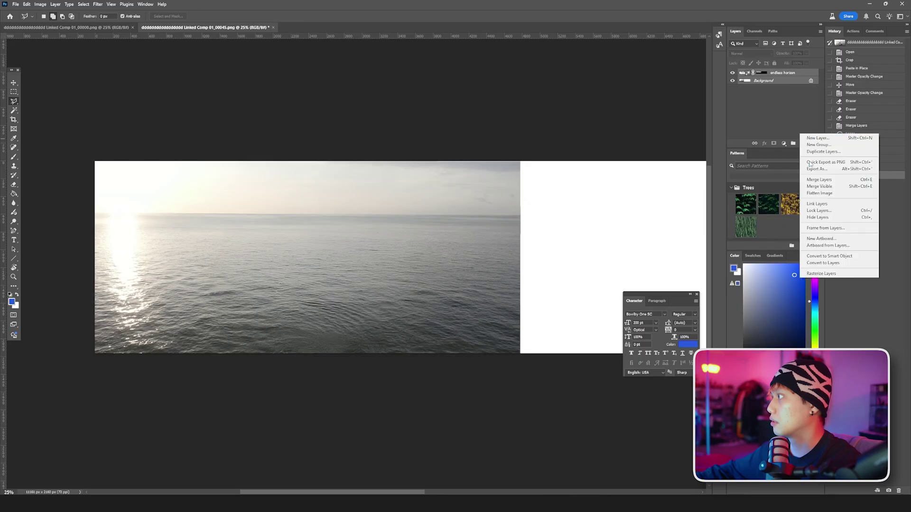
click(819, 179)
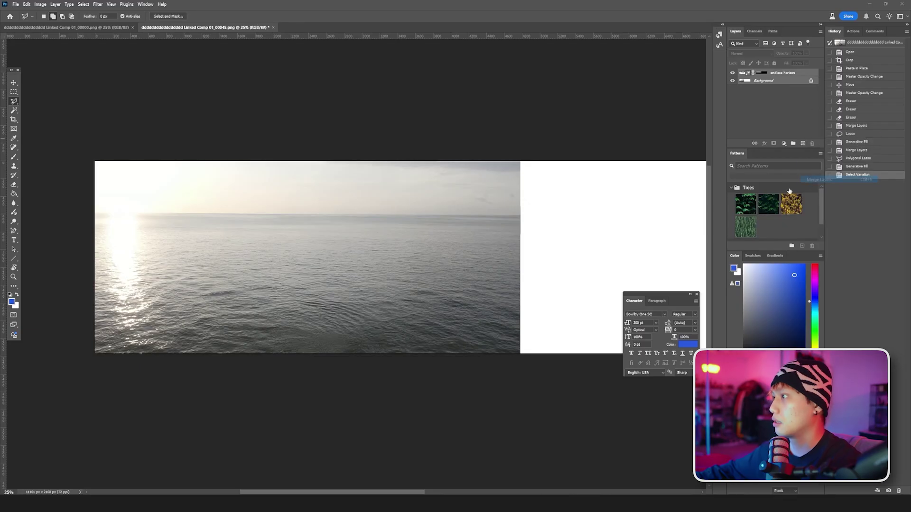
- Select a strip of sky along the image's upper right edge, stretch it slightly upward with Free Transform, and deselect
click(16, 95)
drag(316, 159, 543, 192)
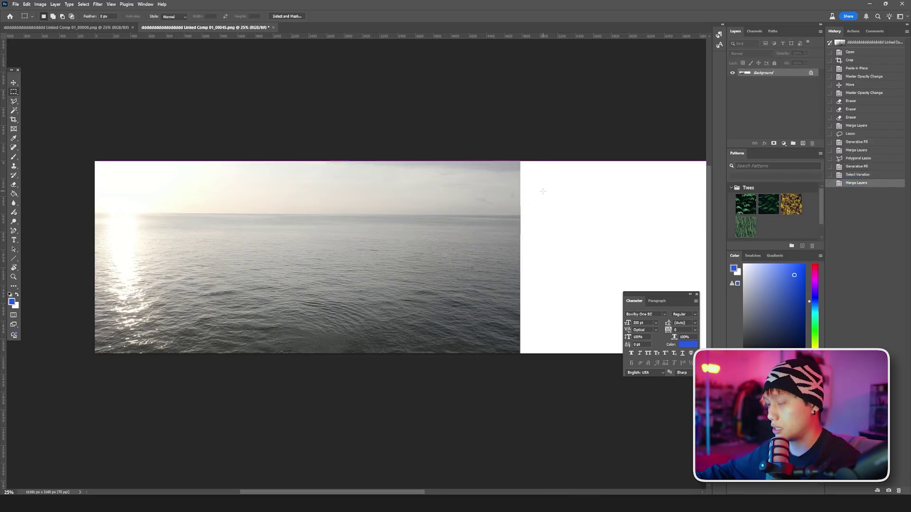
key(ctrl+t)
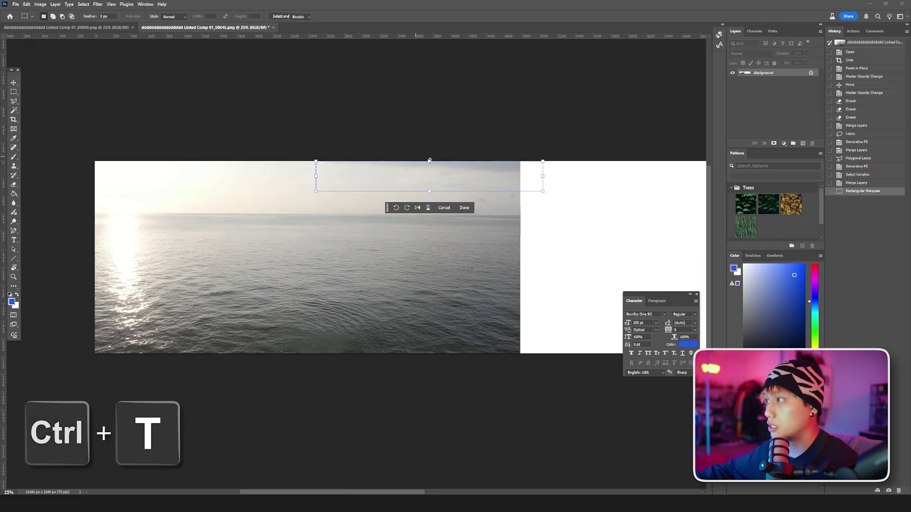
drag(428, 158, 429, 158)
key(Return)
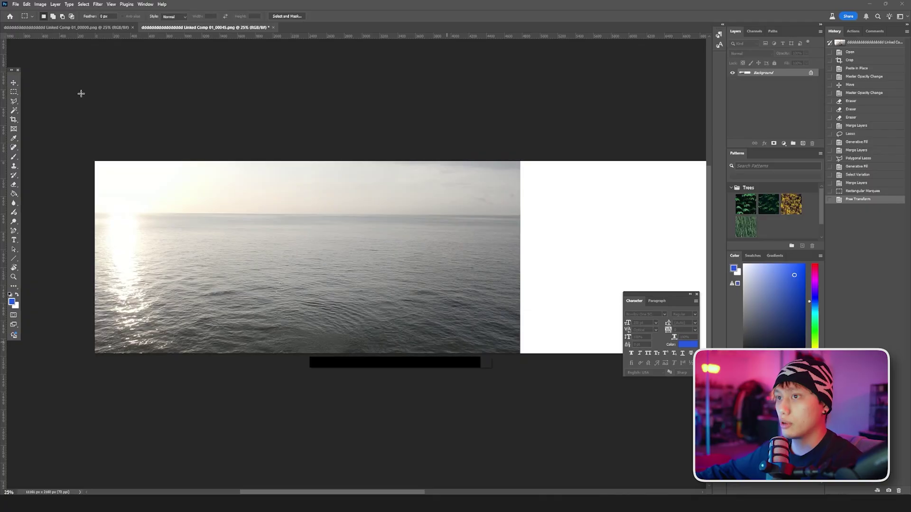
key(ctrl+d)
- Crop the blank white area off the canvas so only the ocean image remains
click(14, 120)
drag(561, 216, 207, 211)
drag(146, 206, 164, 207)
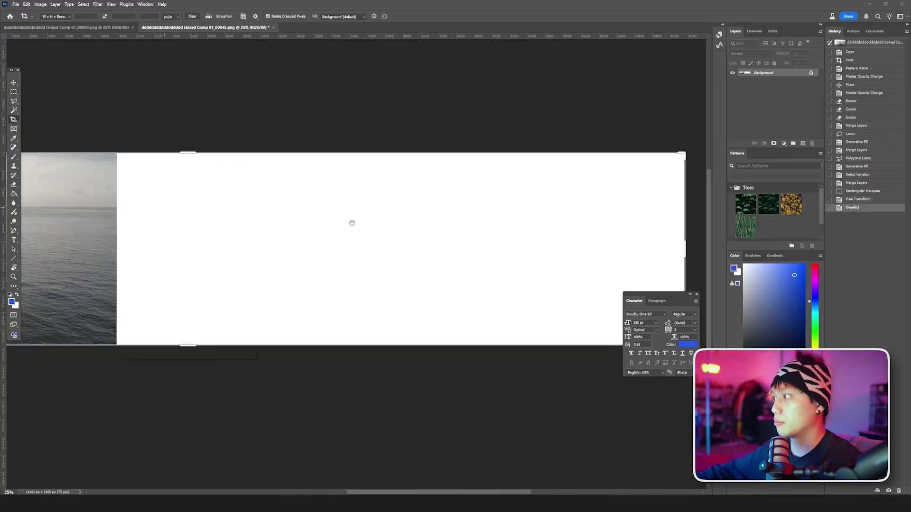
drag(484, 257, 403, 252)
key(Return)
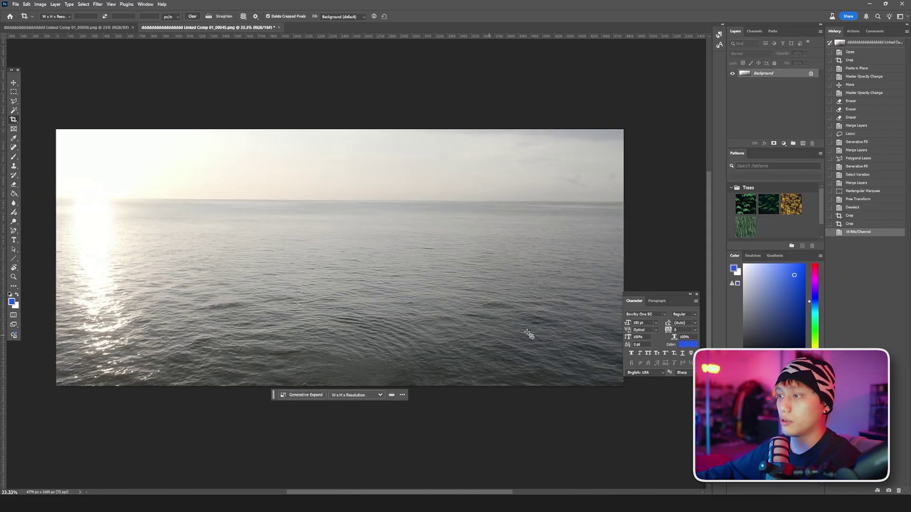
- Export the cropped ocean image in PNG format
key(alt+shift+ctrl+w)
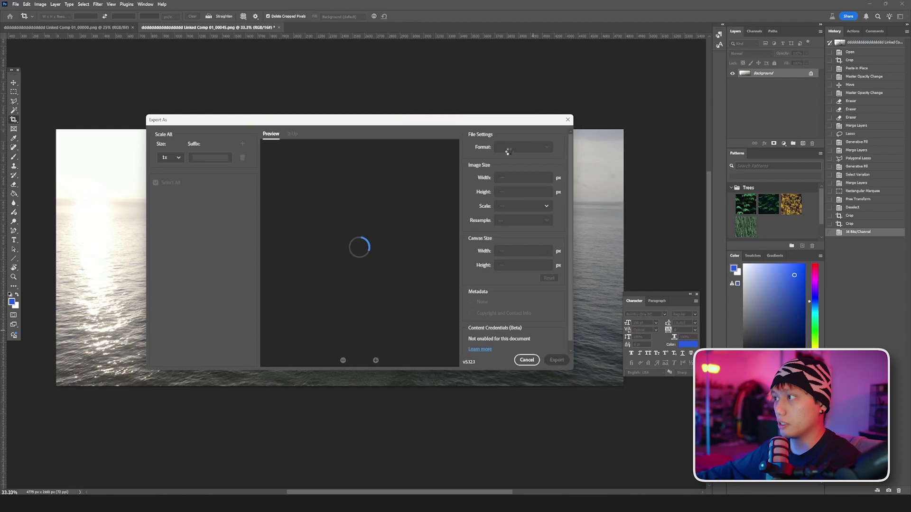
click(522, 147)
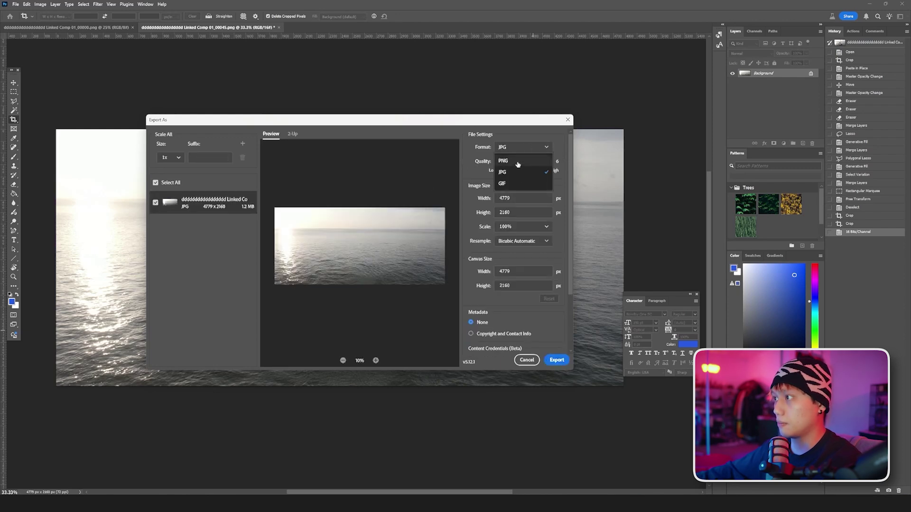
click(519, 157)
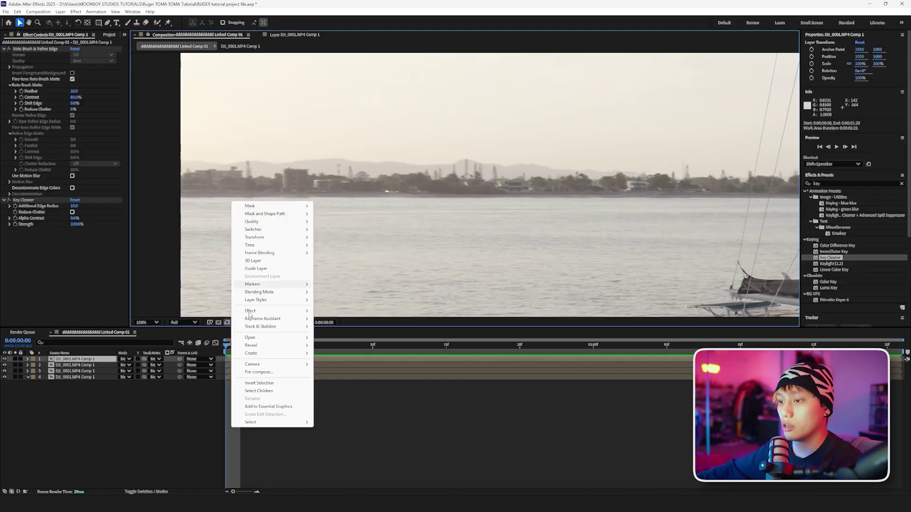
- Switch to After Effects and start Track Motion on the lowest DJI_0001.MP4 Comp 1 layer
click(386, 381)
right_click(299, 377)
mouse_move(373, 315)
click(519, 316)
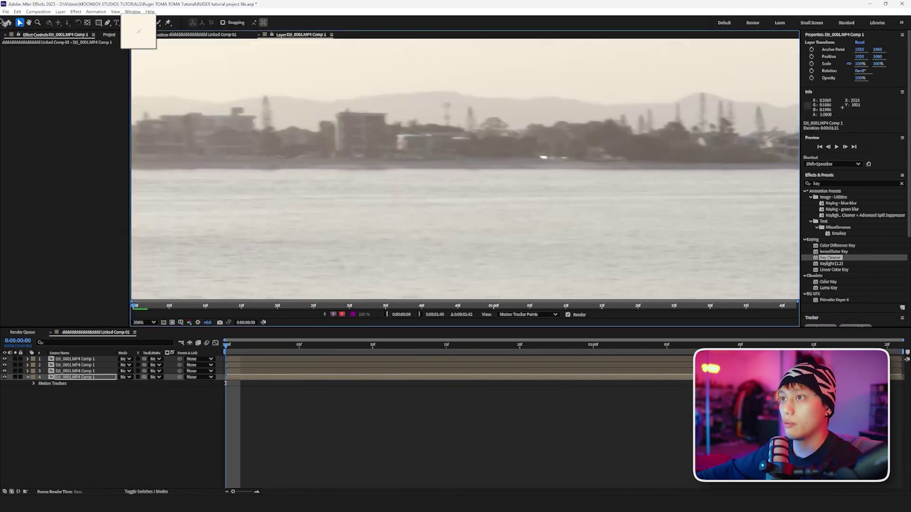
- Enable Rotation tracking and place Track Point 2 on the tall shoreline tree just right of the mast
key(h)
drag(611, 197, 199, 166)
drag(712, 156, 200, 140)
drag(606, 140, 279, 180)
key(v)
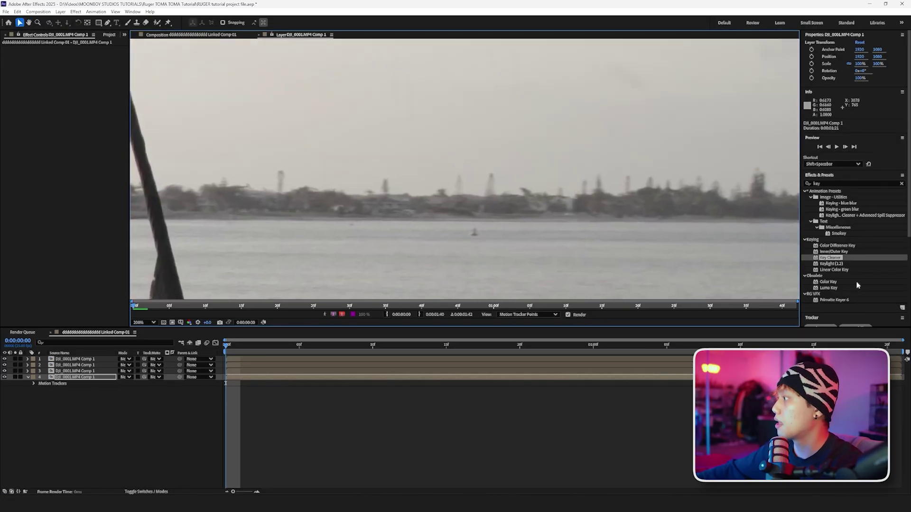
scroll(857, 285, down, 4)
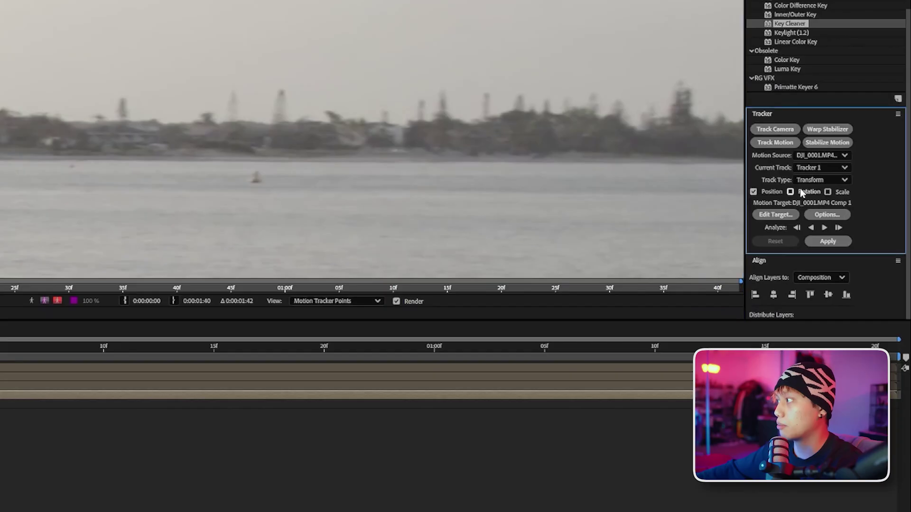
click(800, 192)
drag(296, 94, 292, 183)
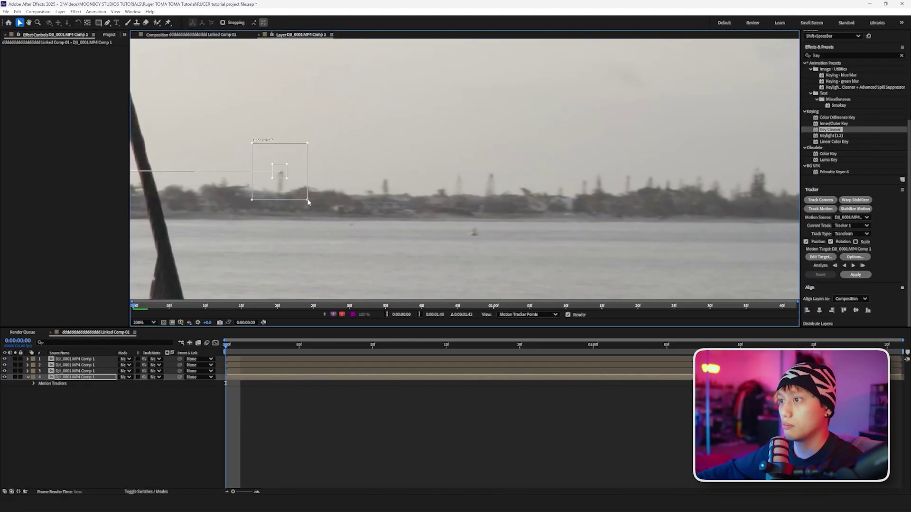
- Analyze both track points forward through the whole clip
scroll(311, 197, down, 6)
key(h)
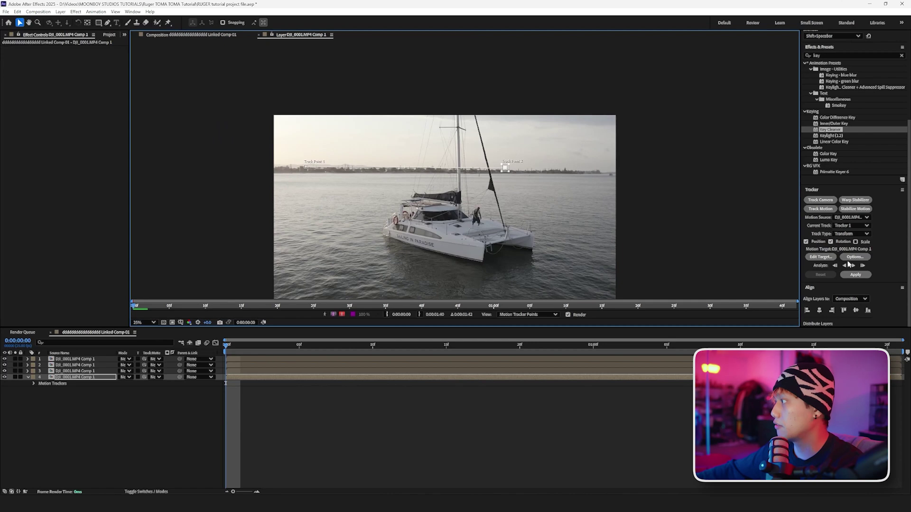
click(854, 267)
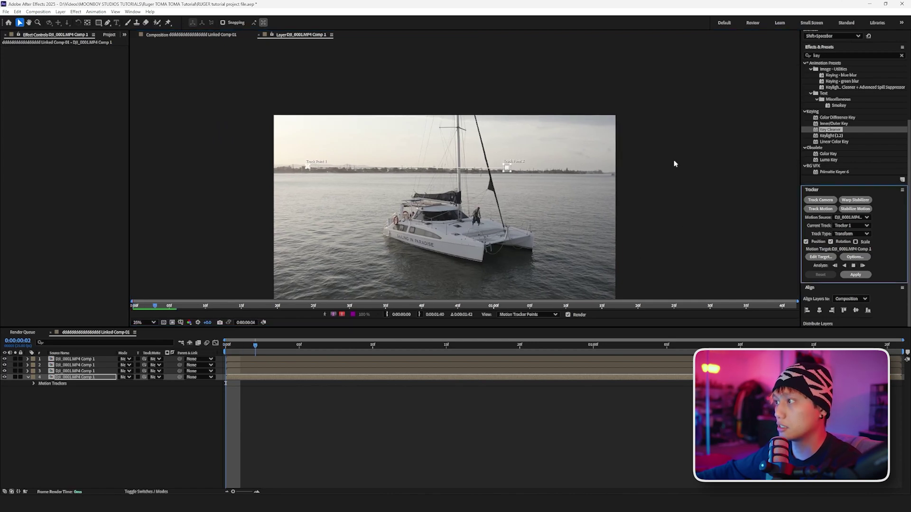
- Create a null object in the composition and set it as the tracker's motion target
right_click(342, 340)
mouse_move(408, 344)
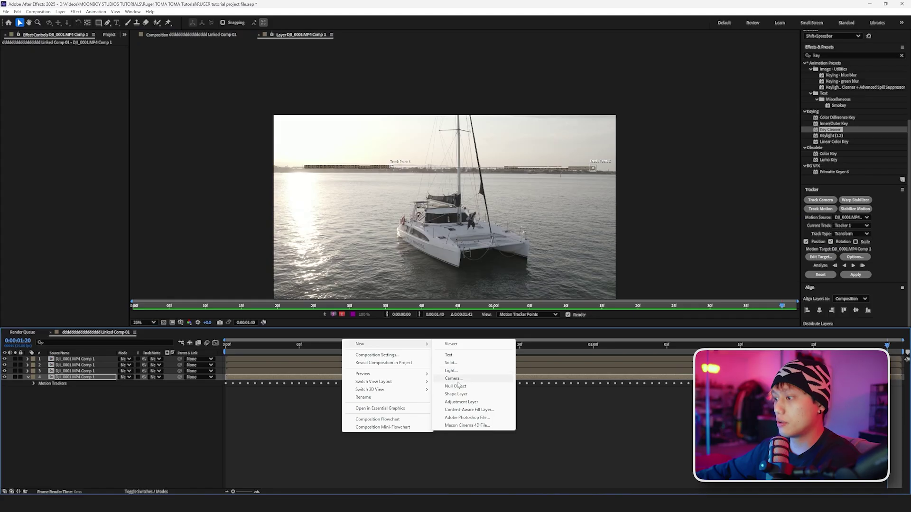
click(458, 385)
click(820, 257)
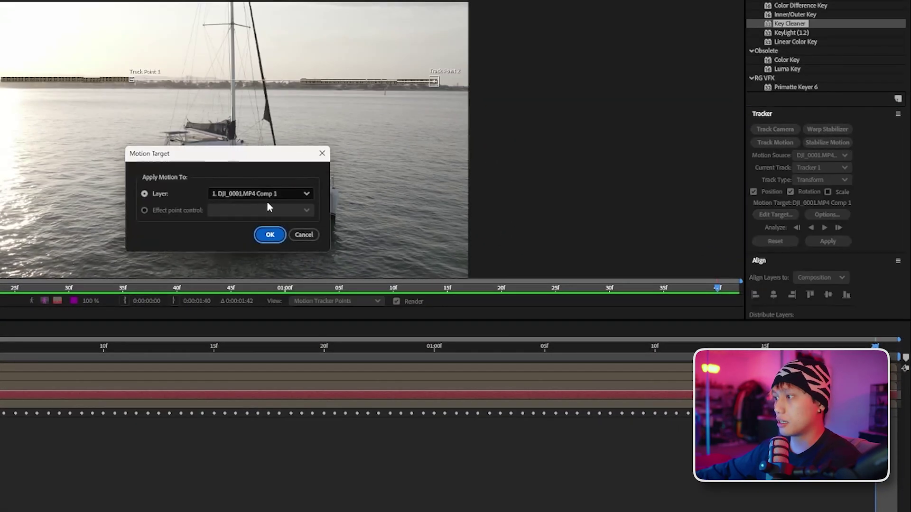
click(264, 194)
click(235, 247)
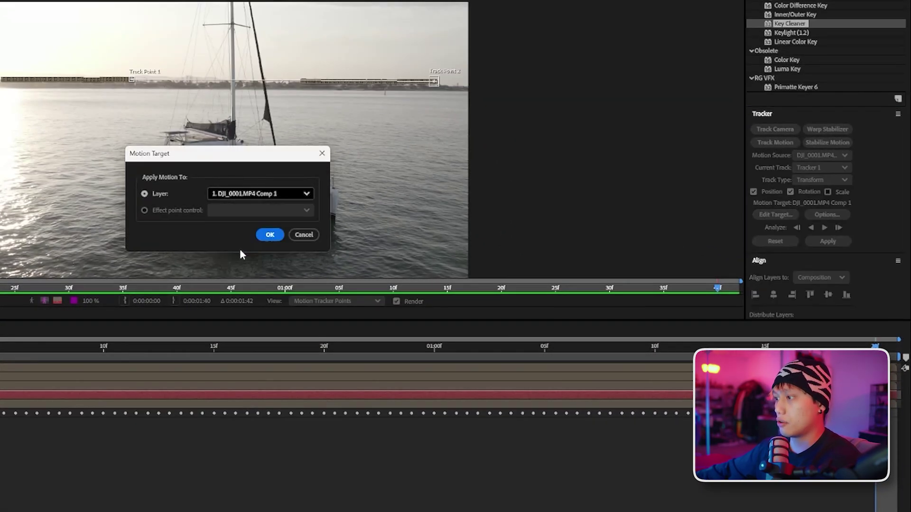
click(270, 235)
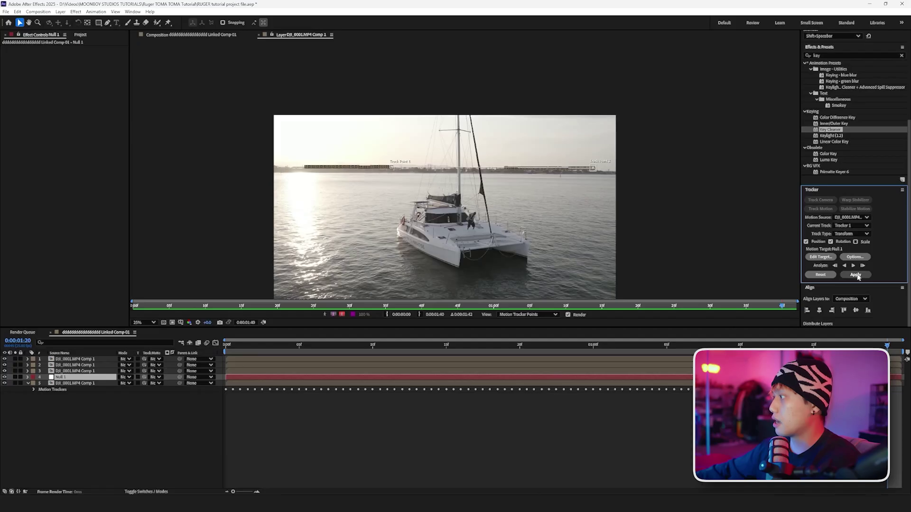
- Apply the tracking data to the null in X and Y and scrub to the last frame to check its motion
click(855, 275)
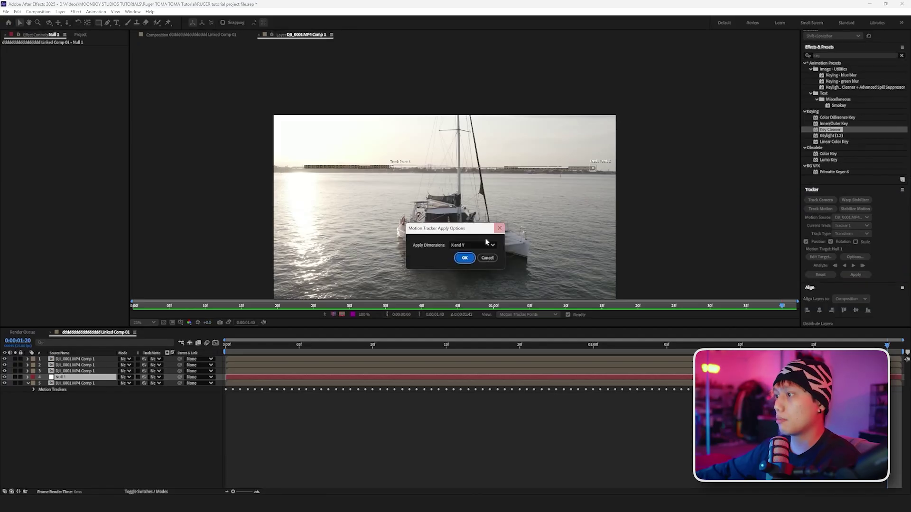
click(466, 260)
drag(298, 348, 887, 351)
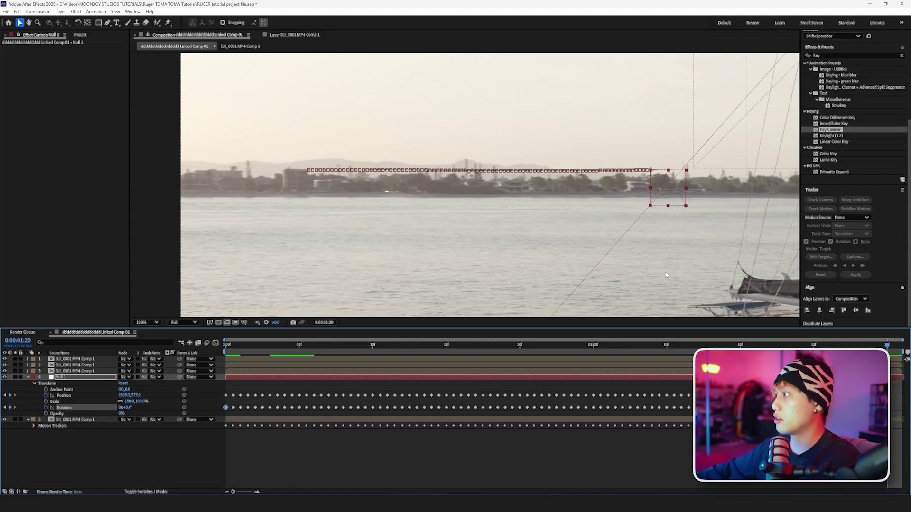
- Add background plate.png from the exports folder to the composition, place it beneath the boat layers, and parent it to the null
scroll(665, 275, down, 4)
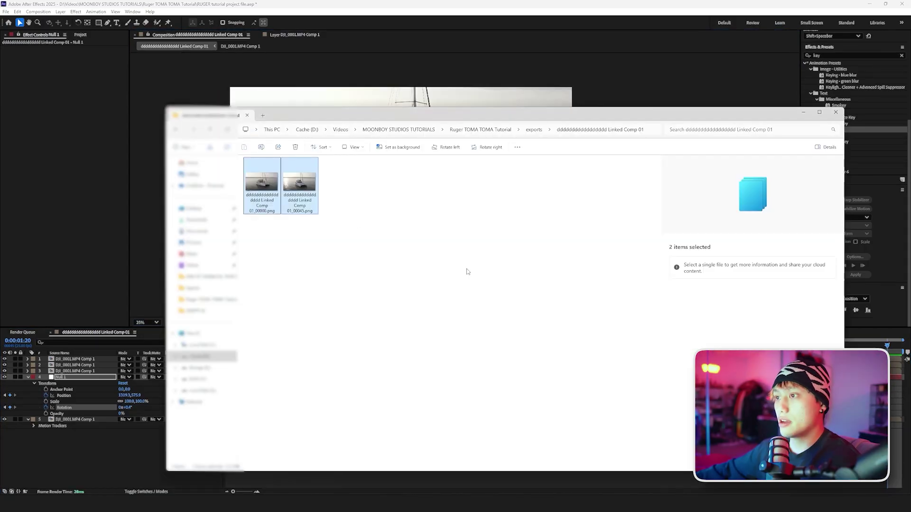
key(alt+Left)
drag(493, 189, 396, 104)
click(299, 346)
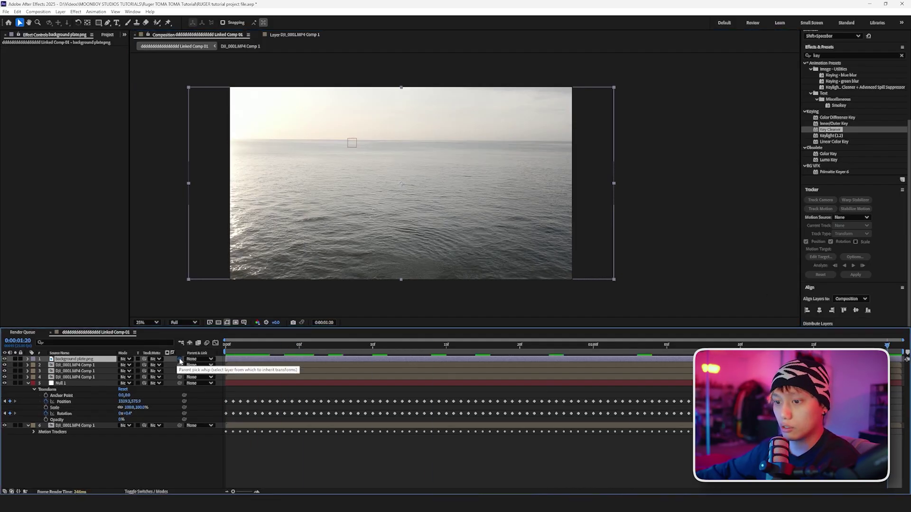
drag(153, 368, 80, 377)
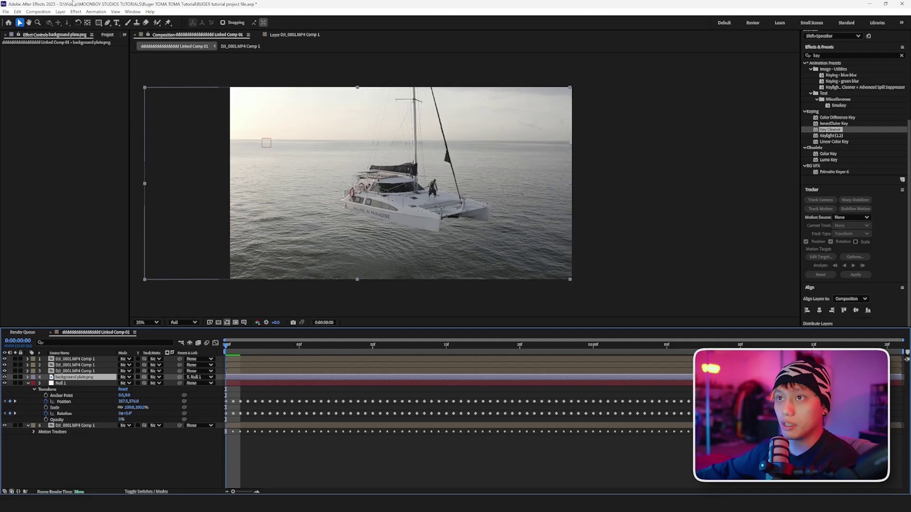
- Draw a wide rectangular mask around the horizon strip of the background plate and set its feather to 150 pixels
click(98, 22)
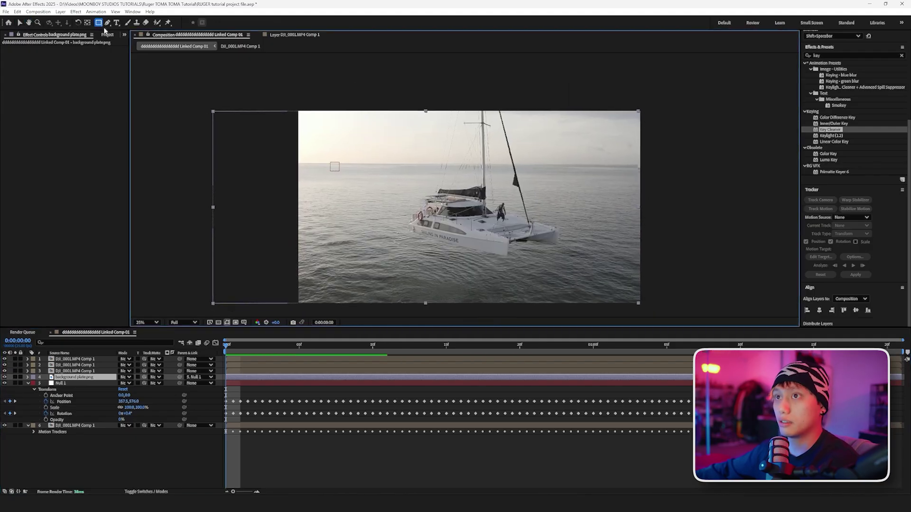
drag(194, 152, 663, 180)
key(f)
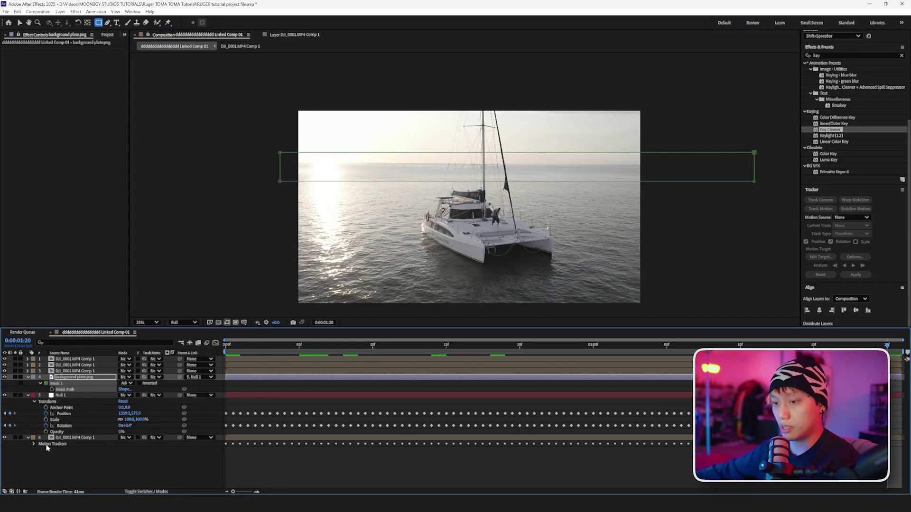
text(150)
key(Return)
- Preview the composite up close and examine the blended horizon and the rigging lines crossing it
scroll(524, 176, up, 3)
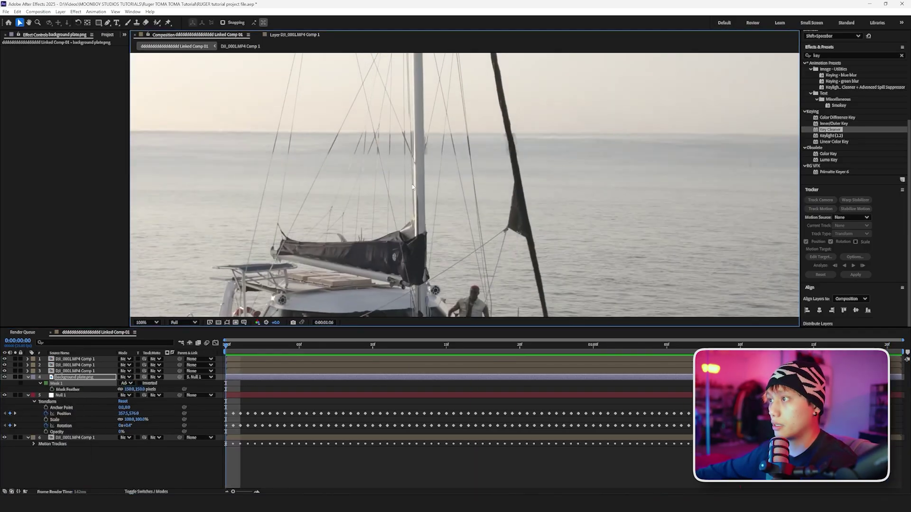
key(space)
drag(366, 169, 396, 189)
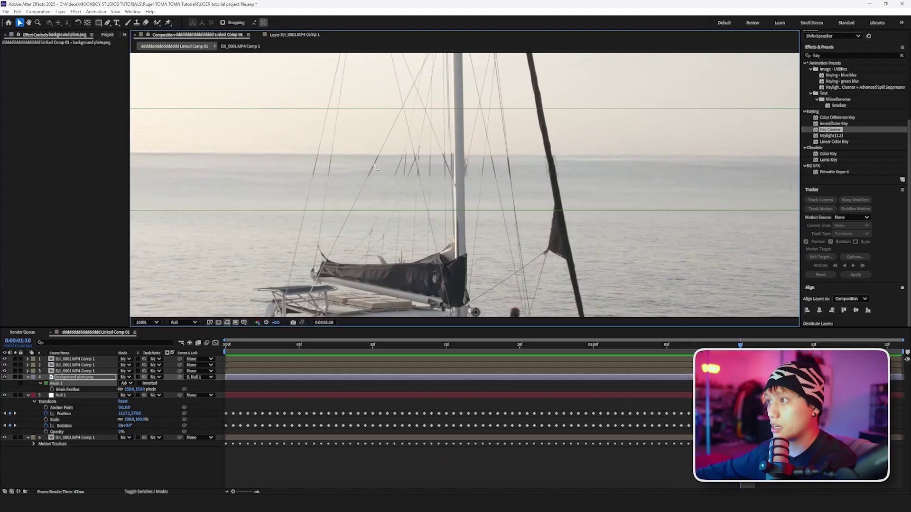
drag(251, 346, 109, 349)
scroll(370, 190, up, 1)
drag(370, 190, 466, 224)
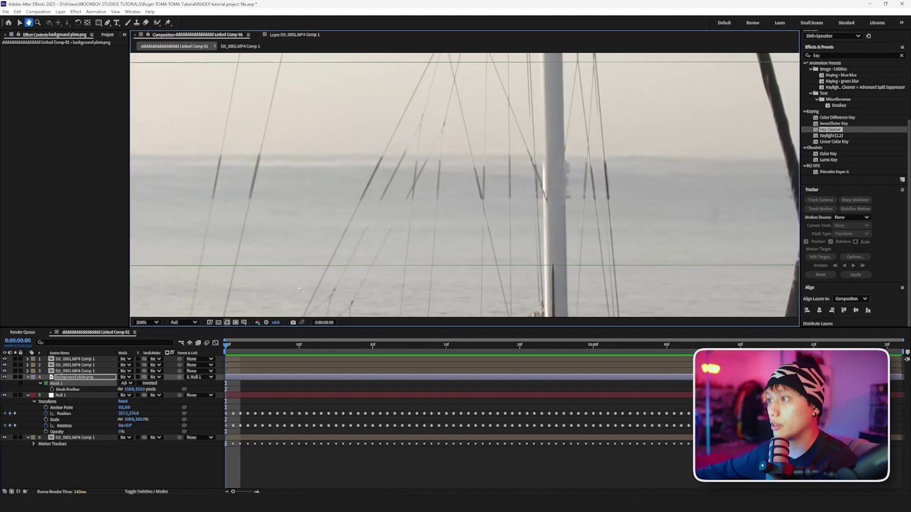
- Apply the Fill effect to the third DJI_0001.MP4 Comp 1 layer, which holds the masked rigging ropes
click(70, 360)
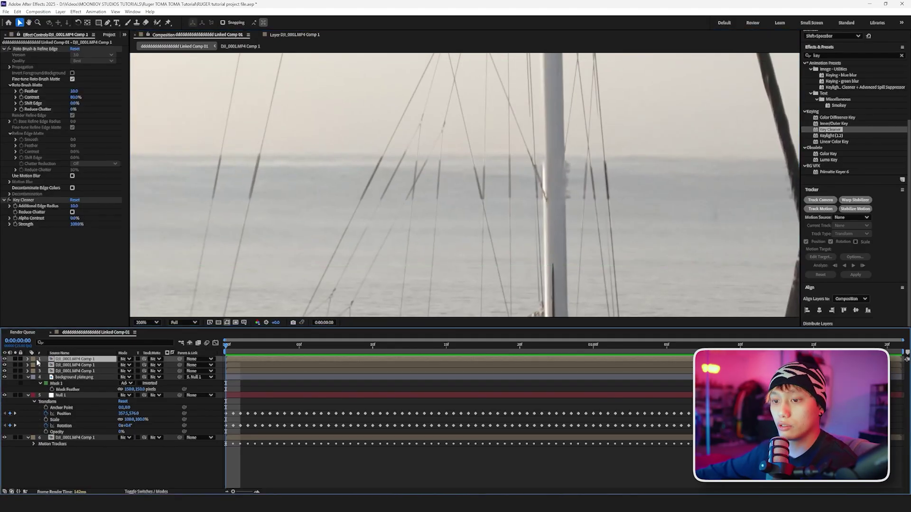
click(75, 371)
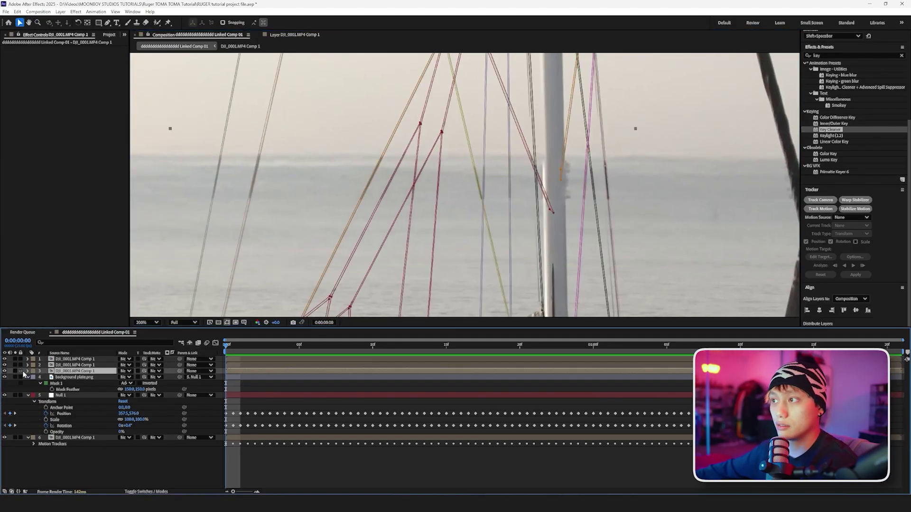
double_click(834, 56)
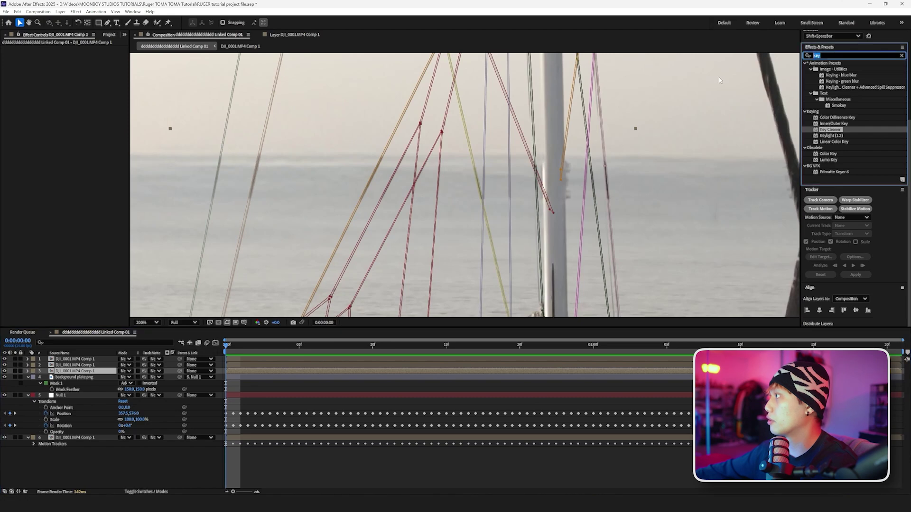
text(fill)
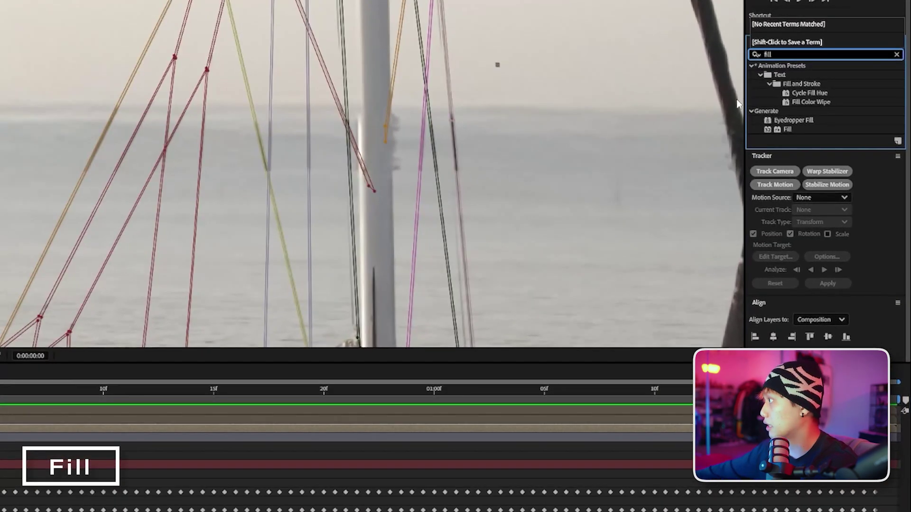
double_click(787, 129)
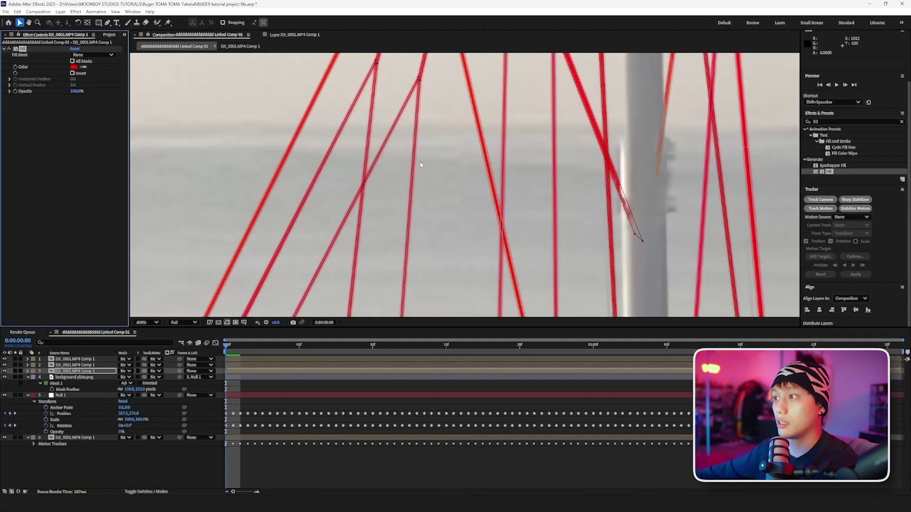
- Switch off the rope layer's Fill to expose the original footage and sample a grey from the boat's rigging as the fill colour
key(space)
drag(380, 151, 388, 277)
drag(395, 107, 345, 274)
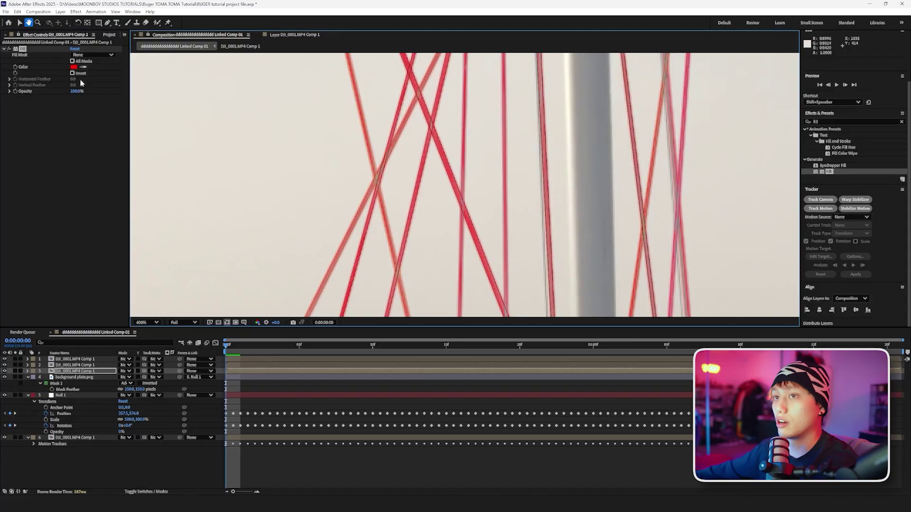
click(10, 50)
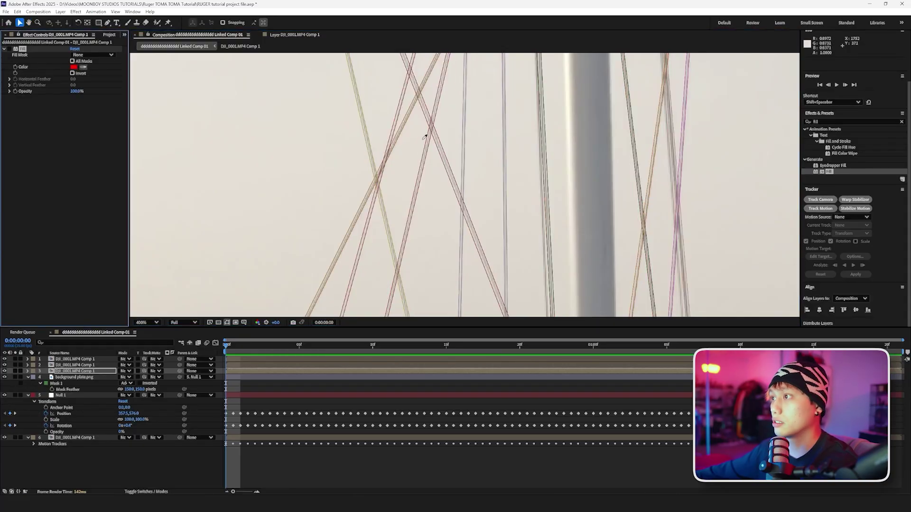
click(401, 175)
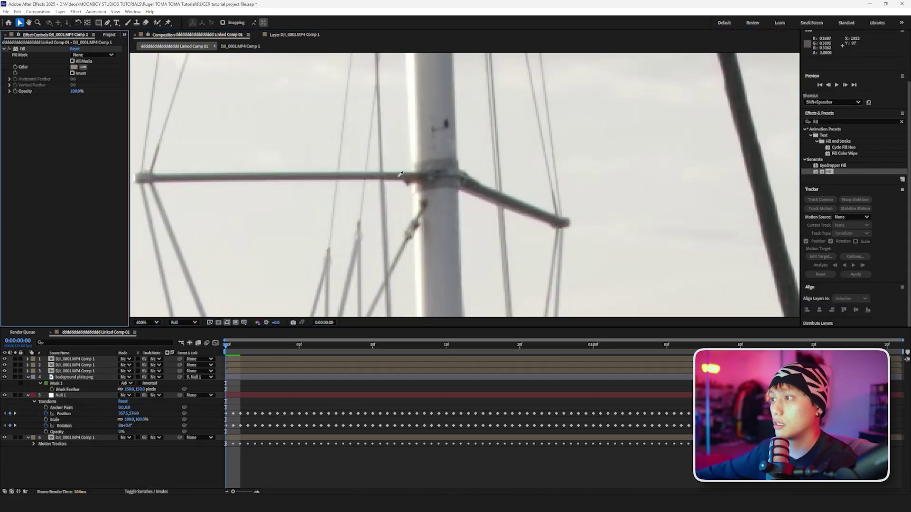
scroll(400, 174, down, 3)
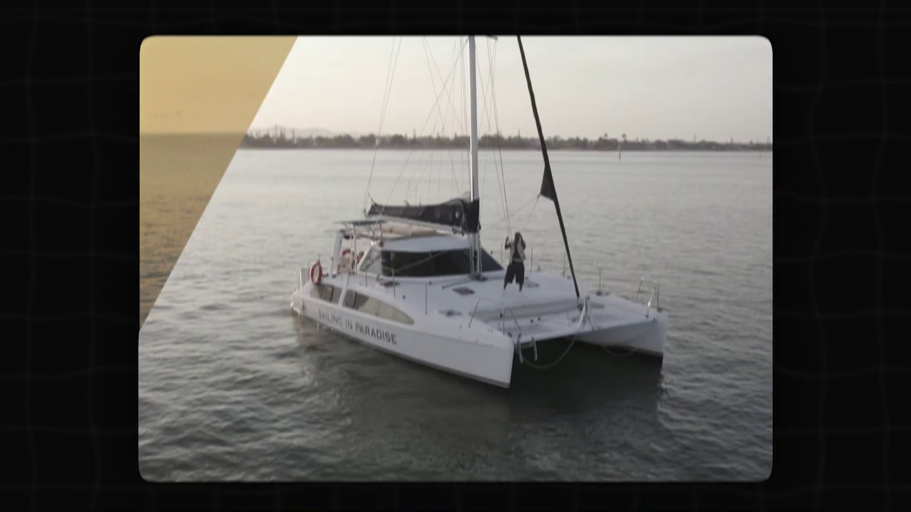